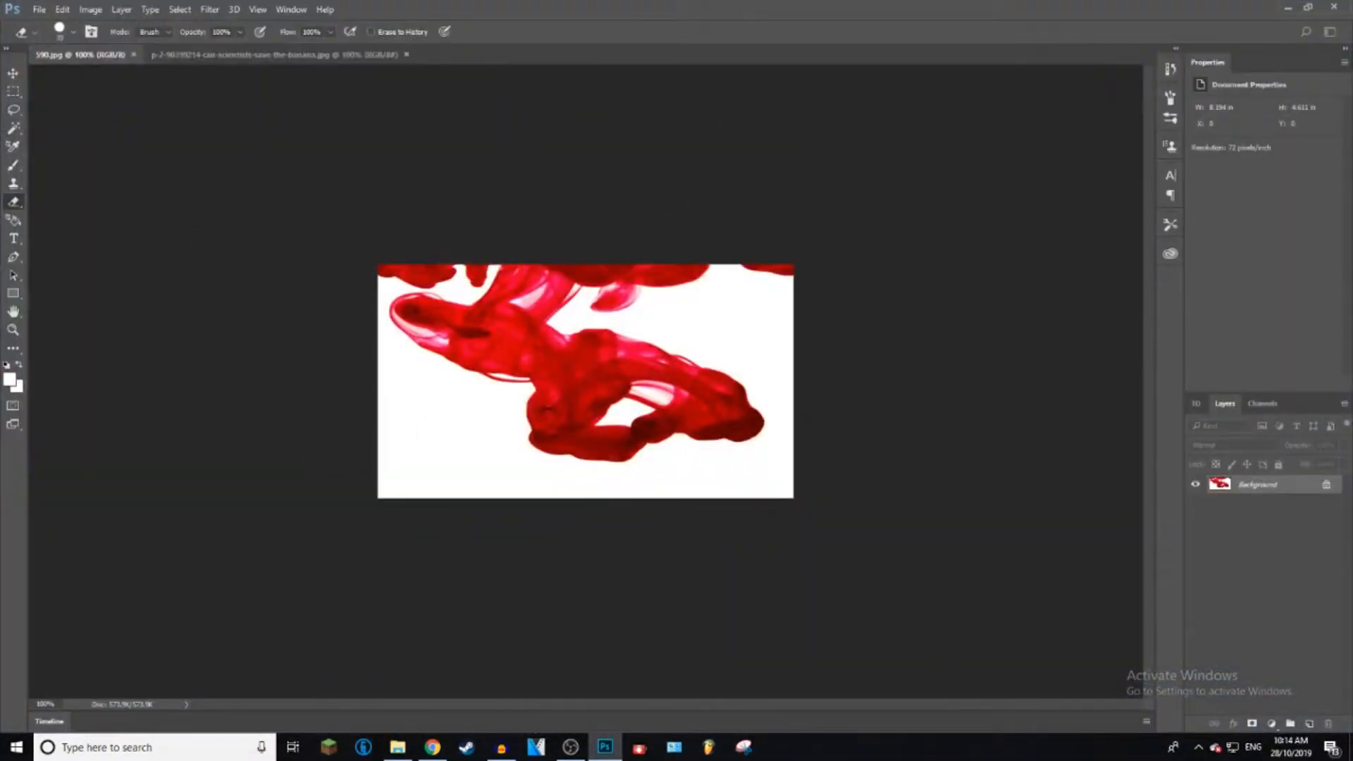
click(12, 332)
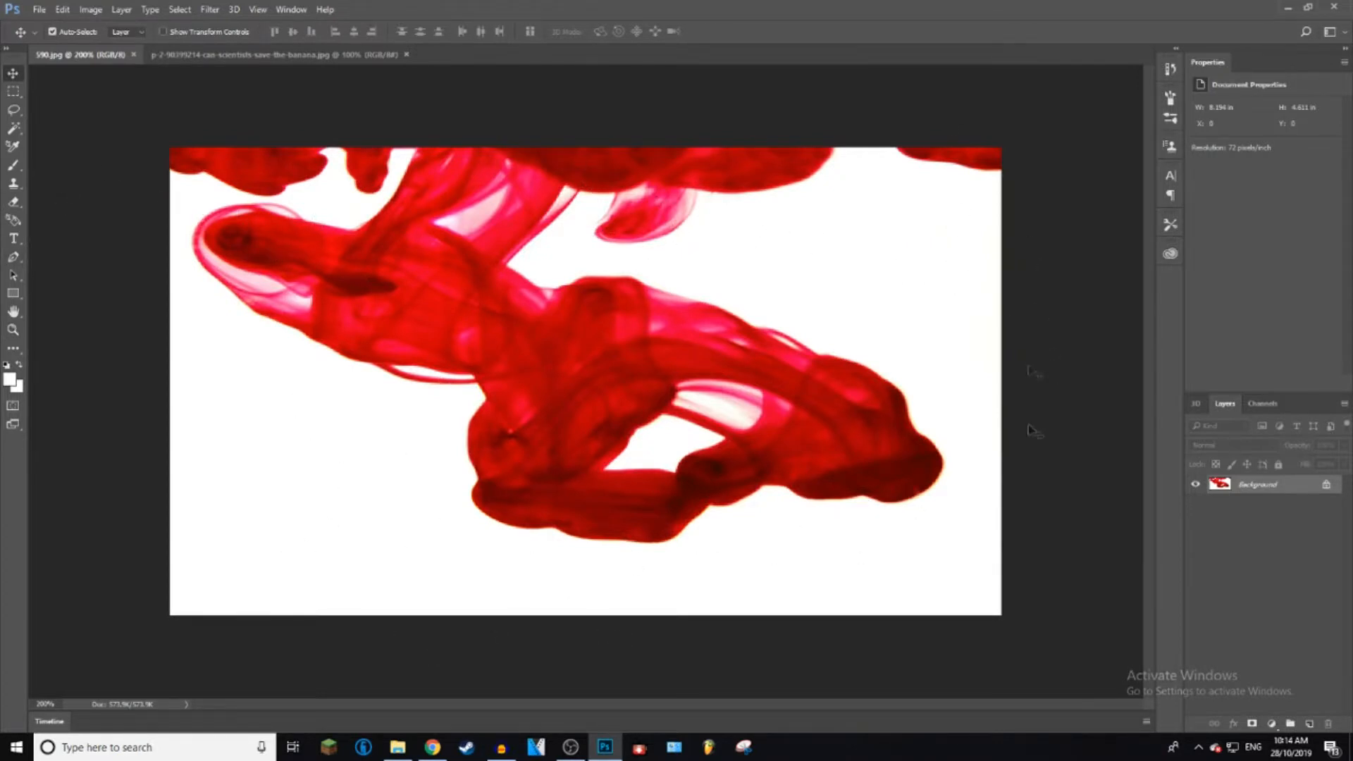
click(215, 56)
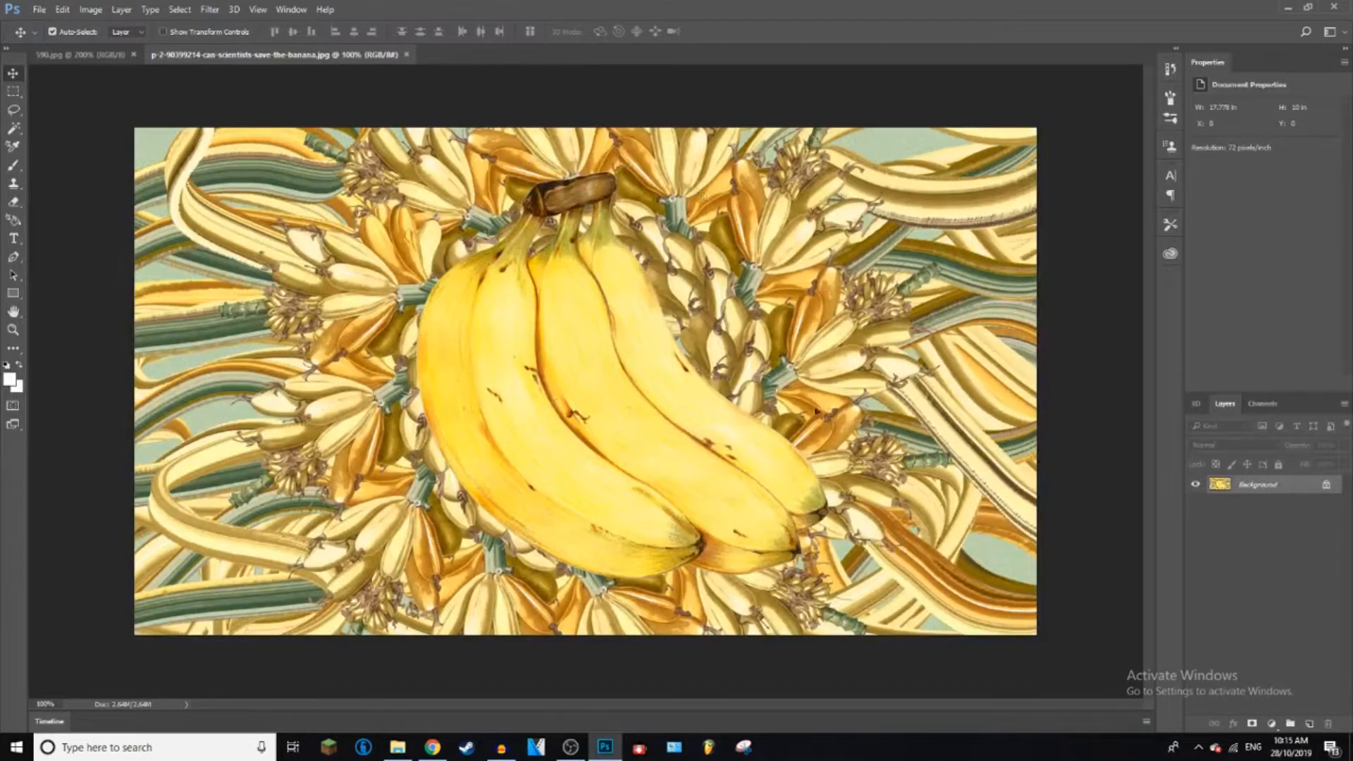
key(ctrl+Tab)
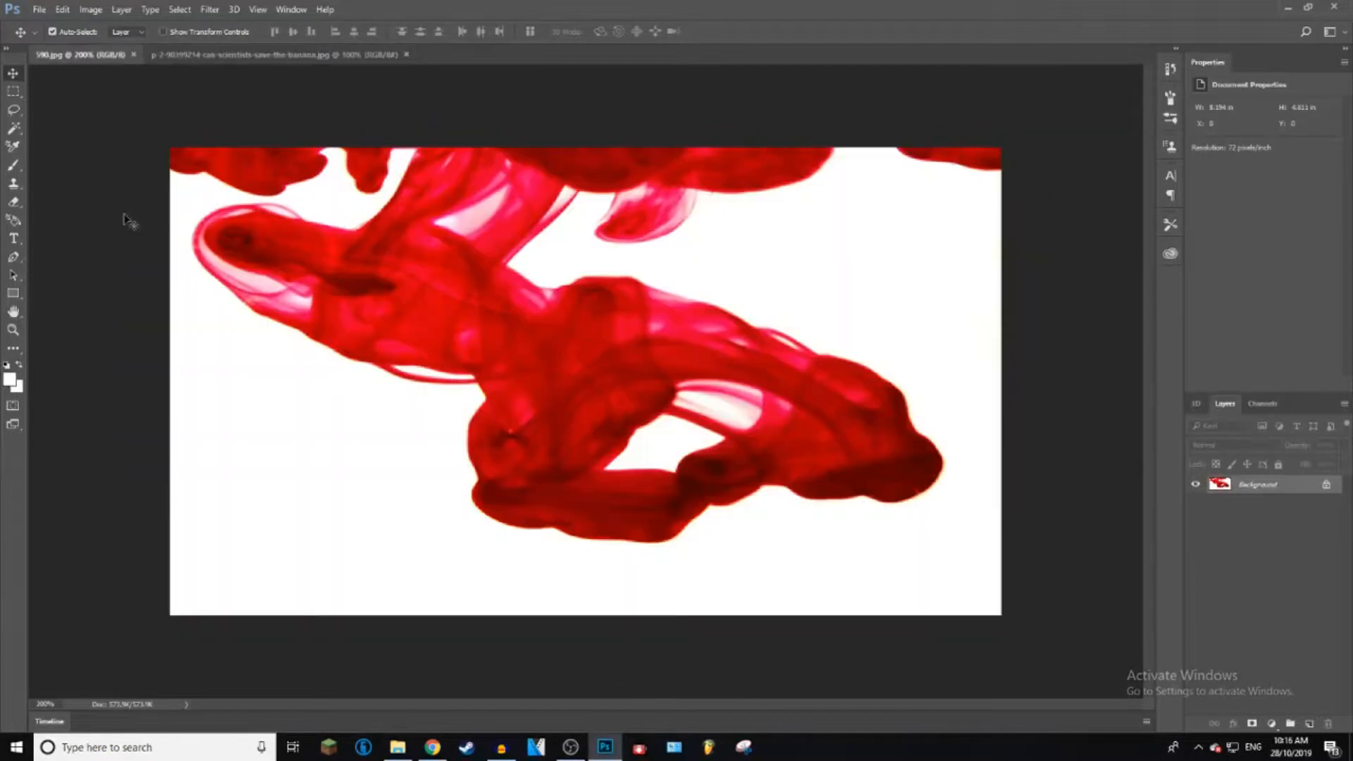
Step: Erase the white background around the red ink and the white gaps inside it with the Magic Eraser tool
click(13, 201)
right_click(20, 203)
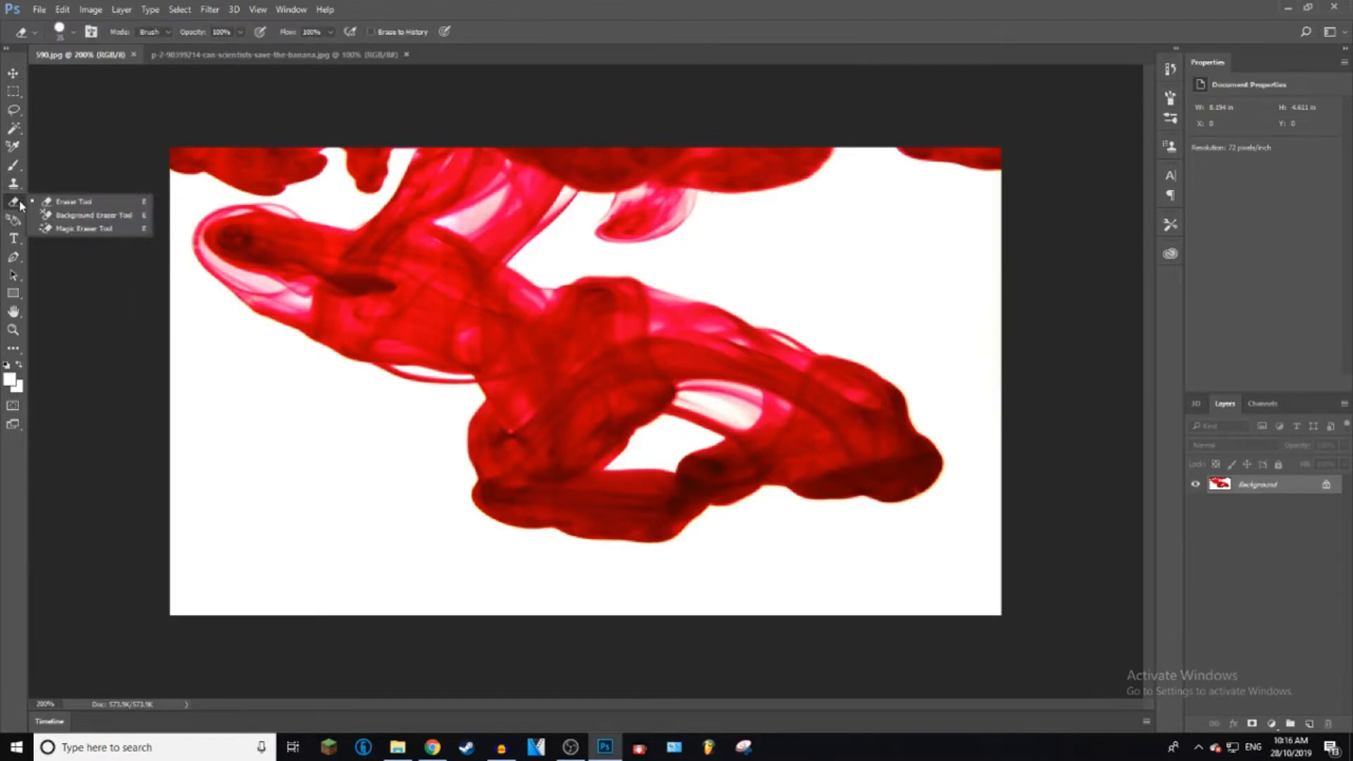
click(67, 229)
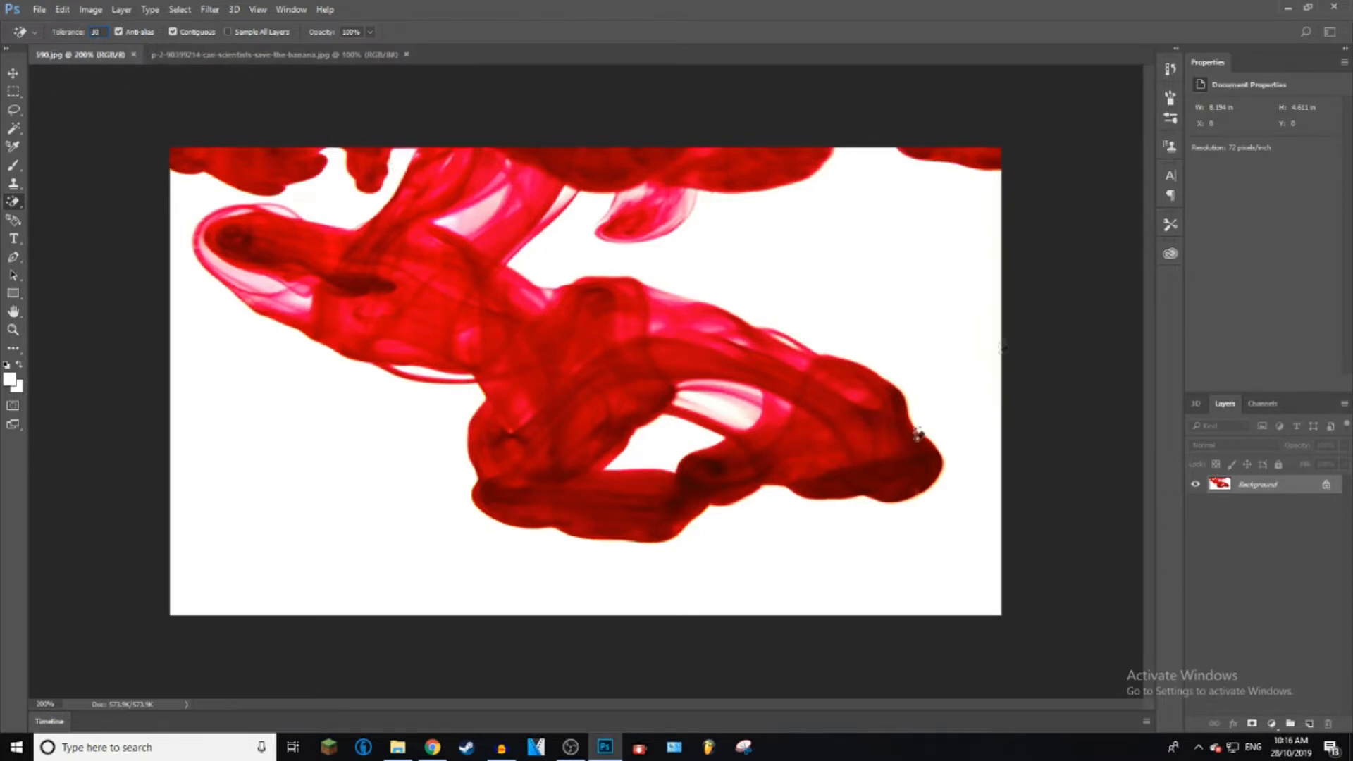
click(332, 471)
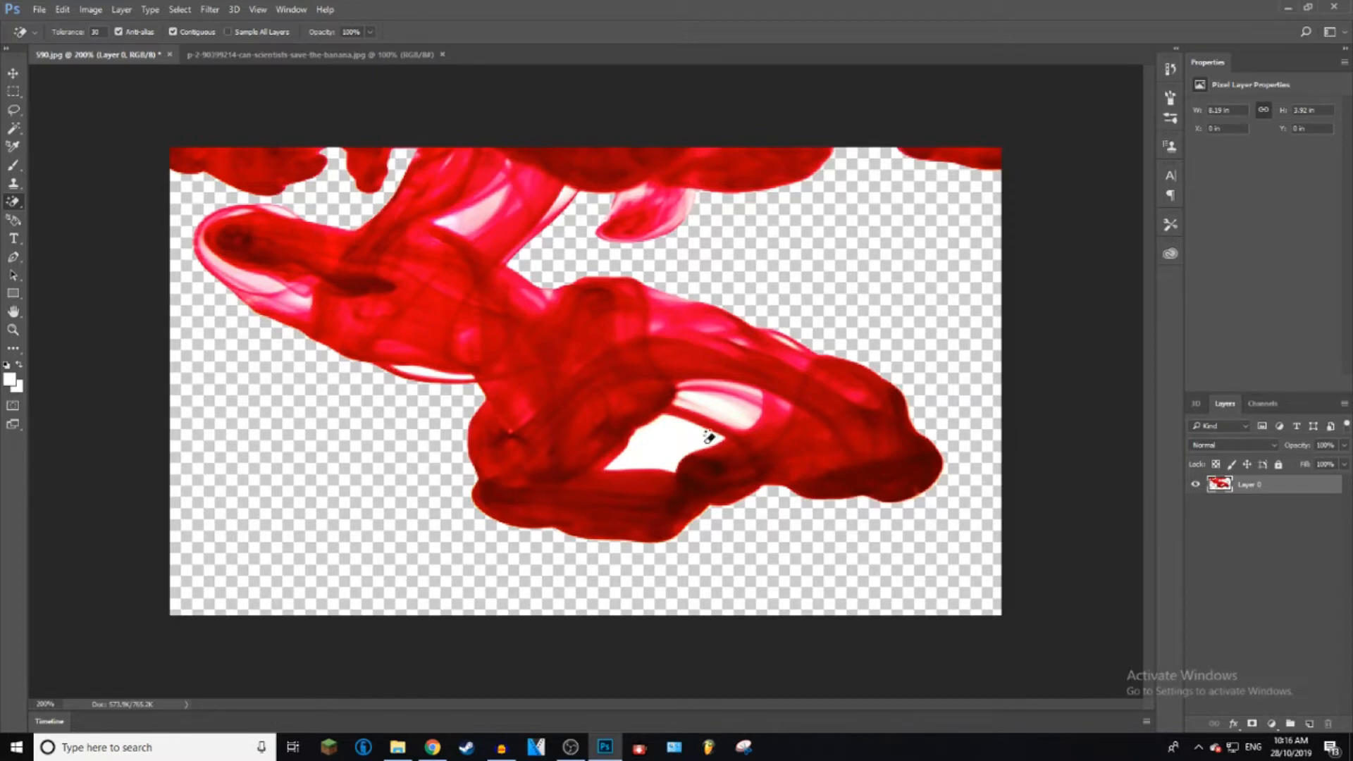
click(674, 444)
click(715, 398)
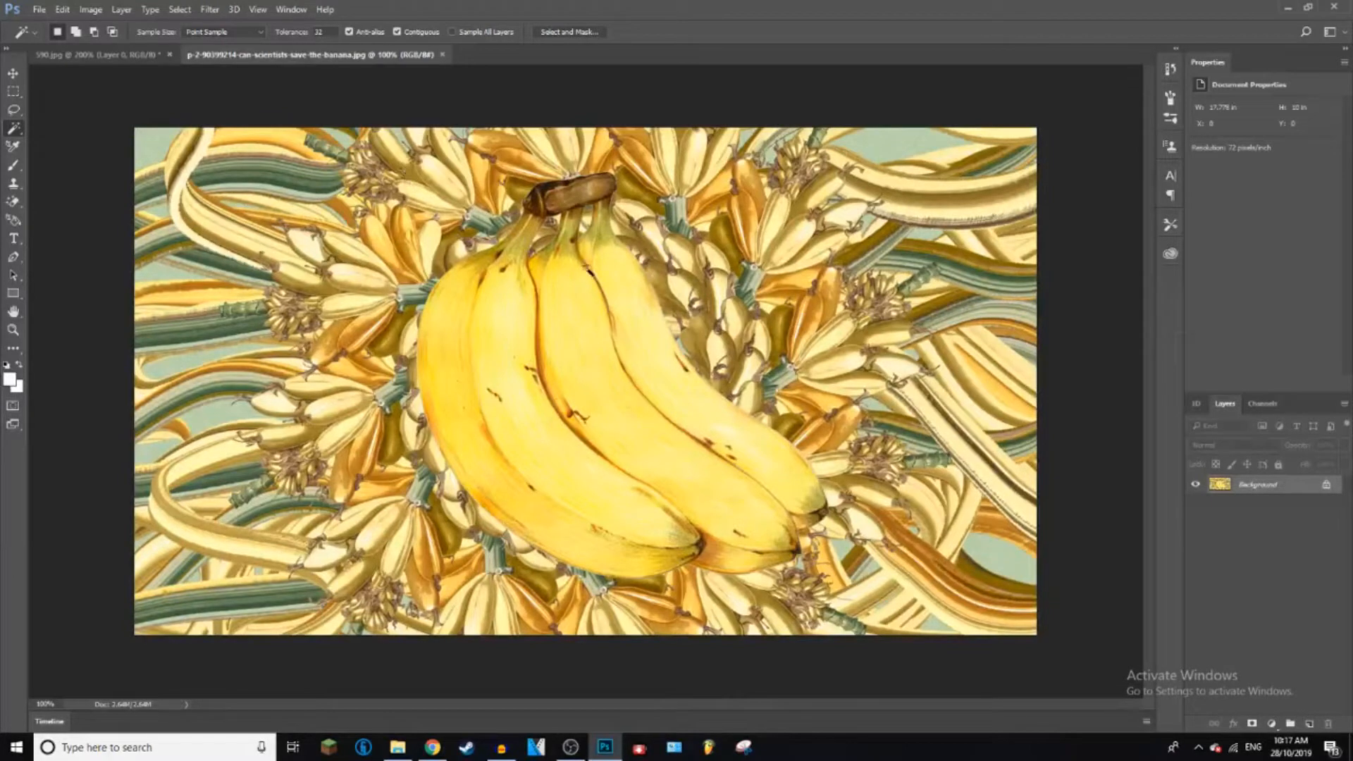
Step: Select the large banana bunch in the foreground of the banana image with the Quick Selection tool
right_click(16, 129)
click(42, 128)
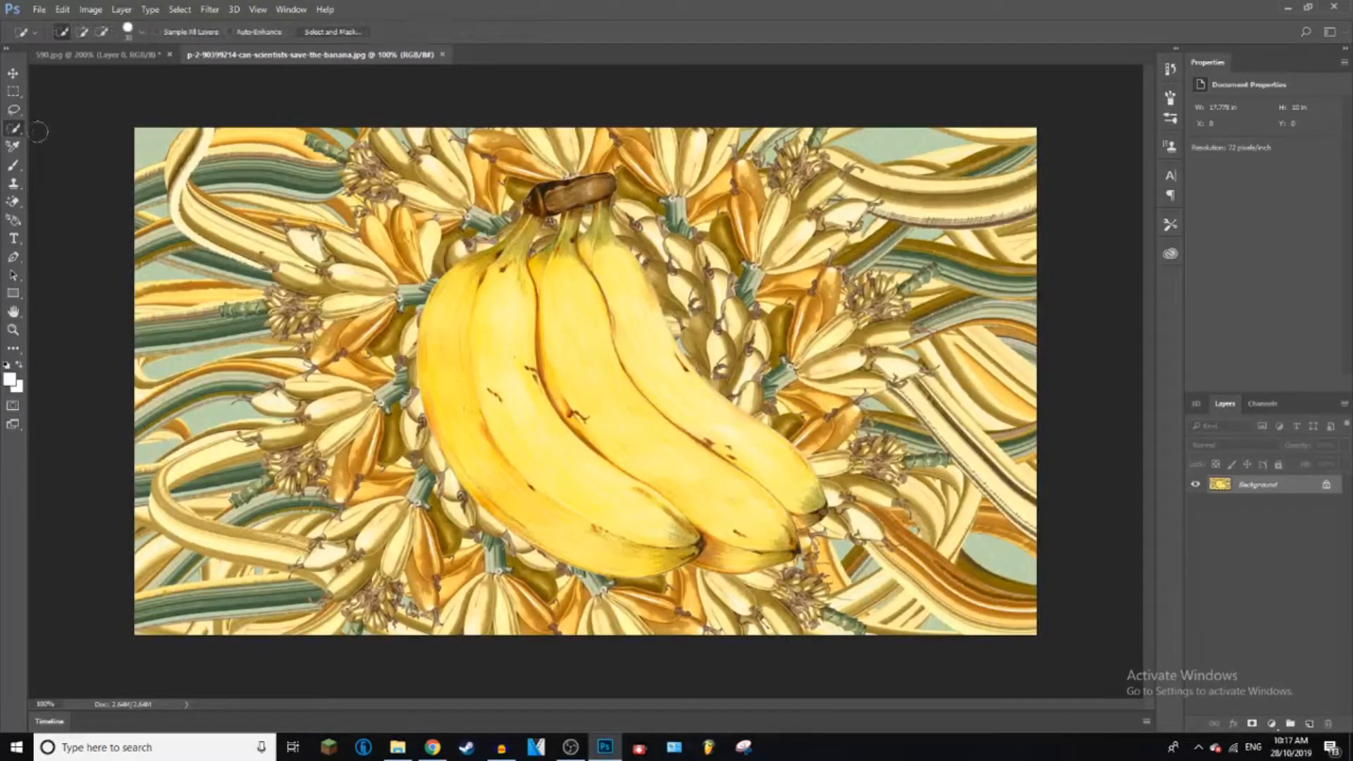
mouse_move(492, 278)
mouse_down()
mouse_move(461, 282)
mouse_move(441, 315)
mouse_move(437, 361)
mouse_move(462, 430)
mouse_move(506, 476)
mouse_move(428, 310)
mouse_up()
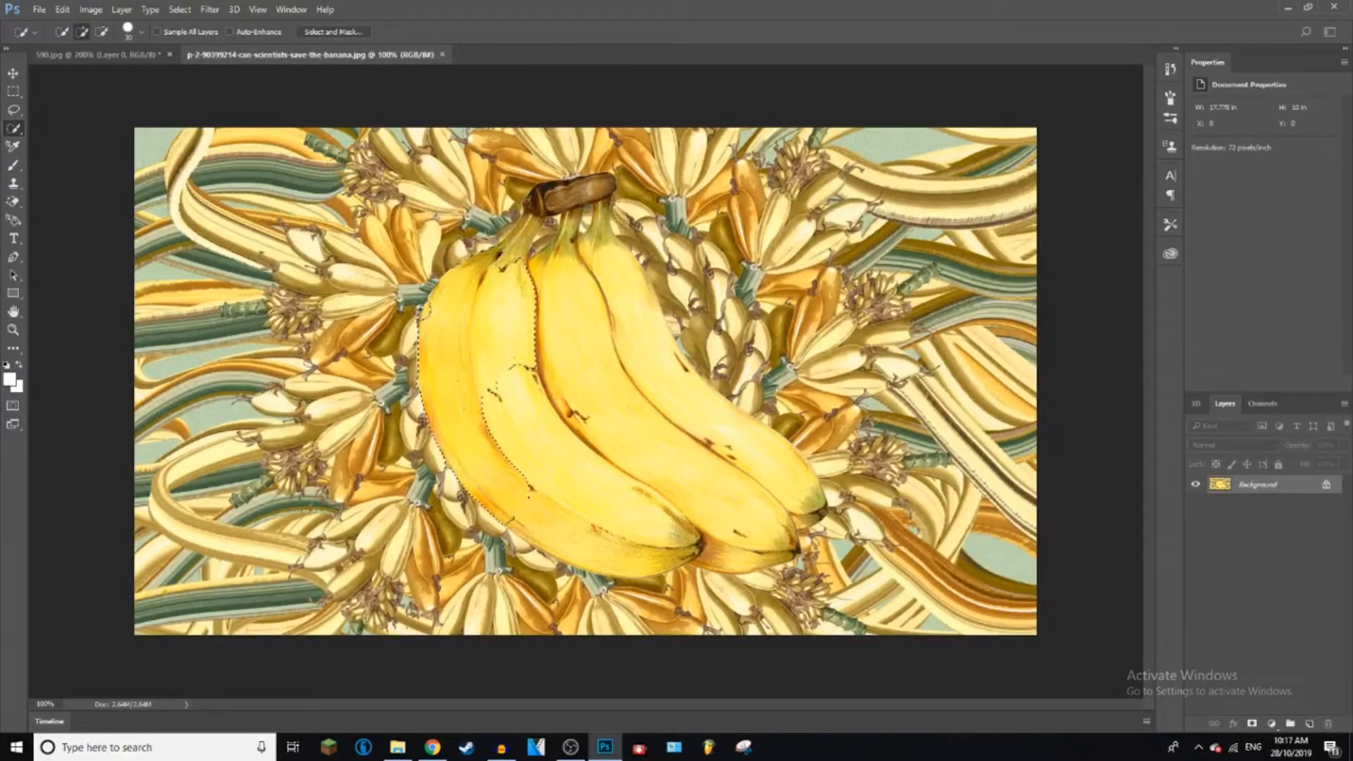
mouse_move(495, 377)
mouse_down()
mouse_move(479, 345)
mouse_move(506, 261)
mouse_move(539, 204)
mouse_move(574, 185)
mouse_move(589, 206)
mouse_move(568, 261)
mouse_move(647, 467)
mouse_move(621, 344)
mouse_move(650, 438)
mouse_up()
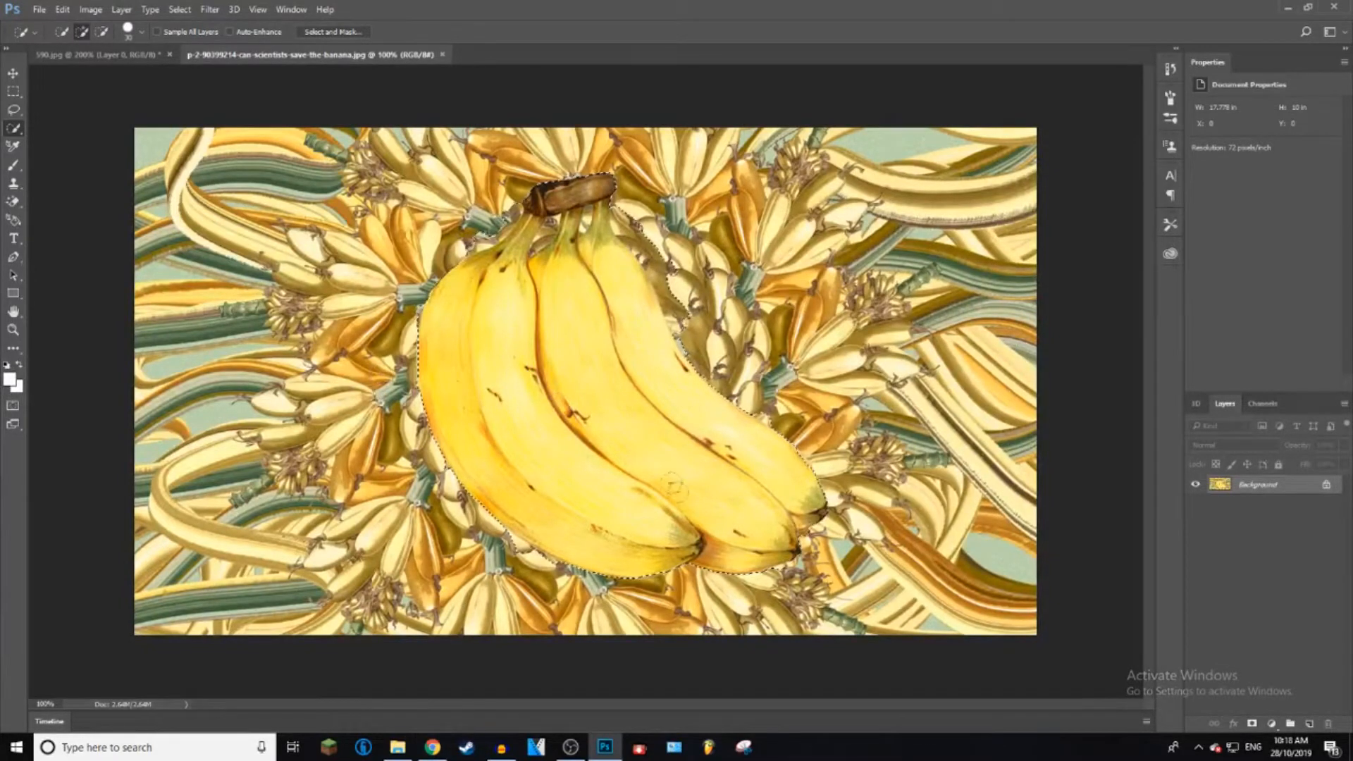
Step: Invert the selection, unlock the Background layer and delete everything around the banana bunch
click(184, 9)
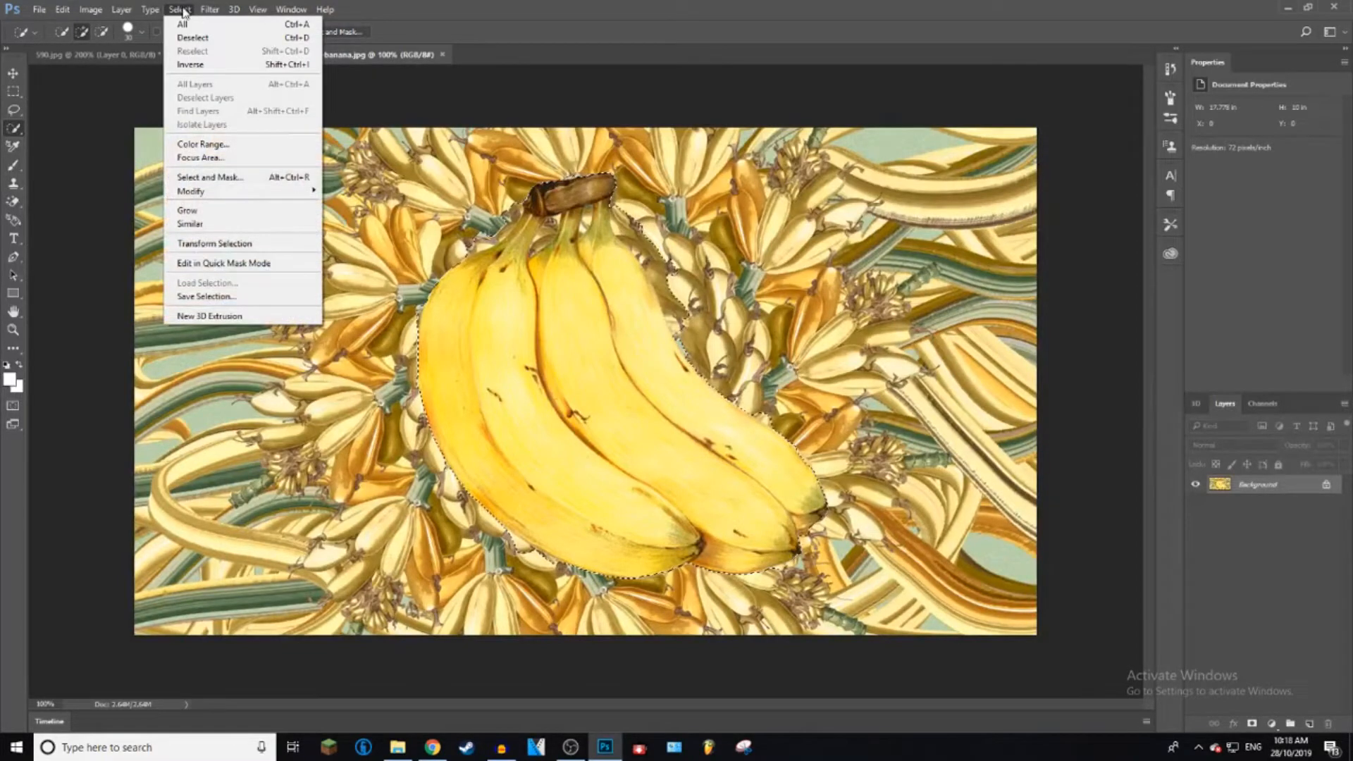
click(191, 65)
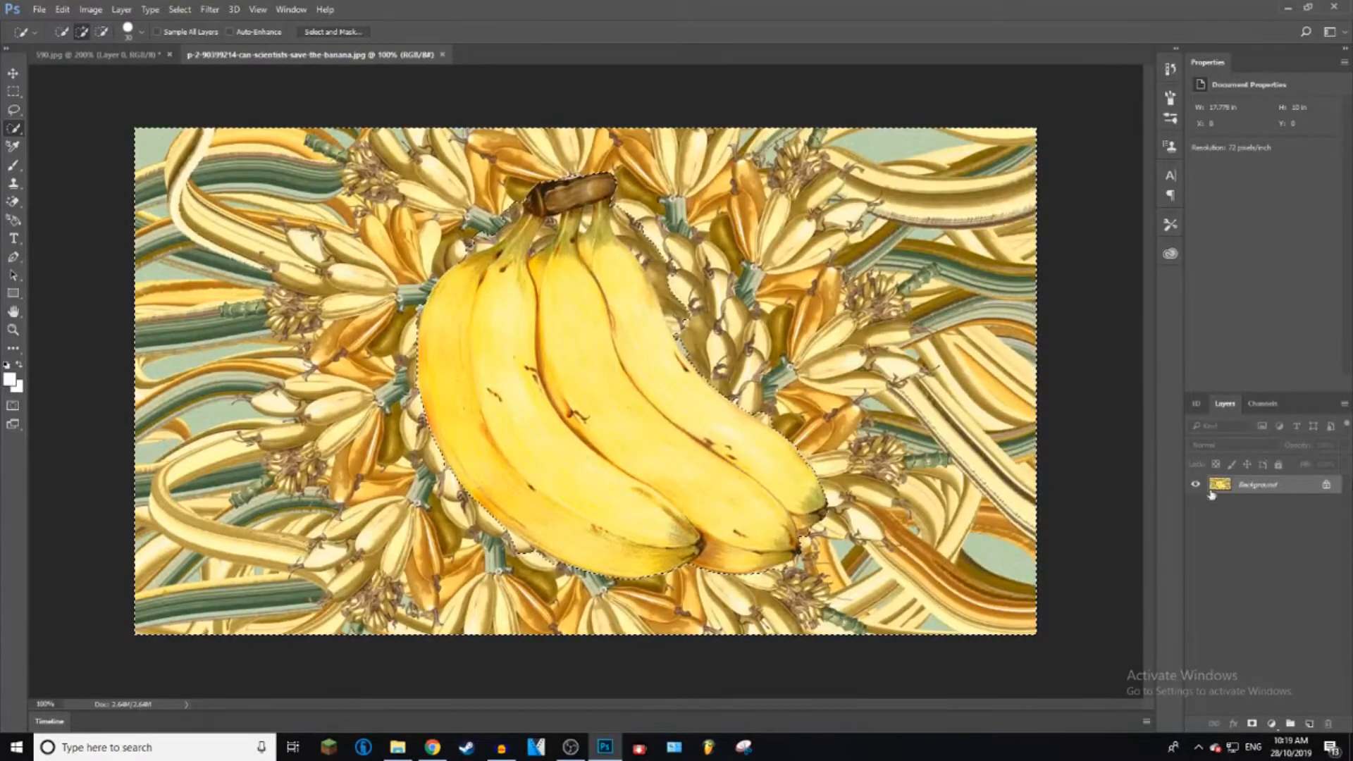
click(129, 55)
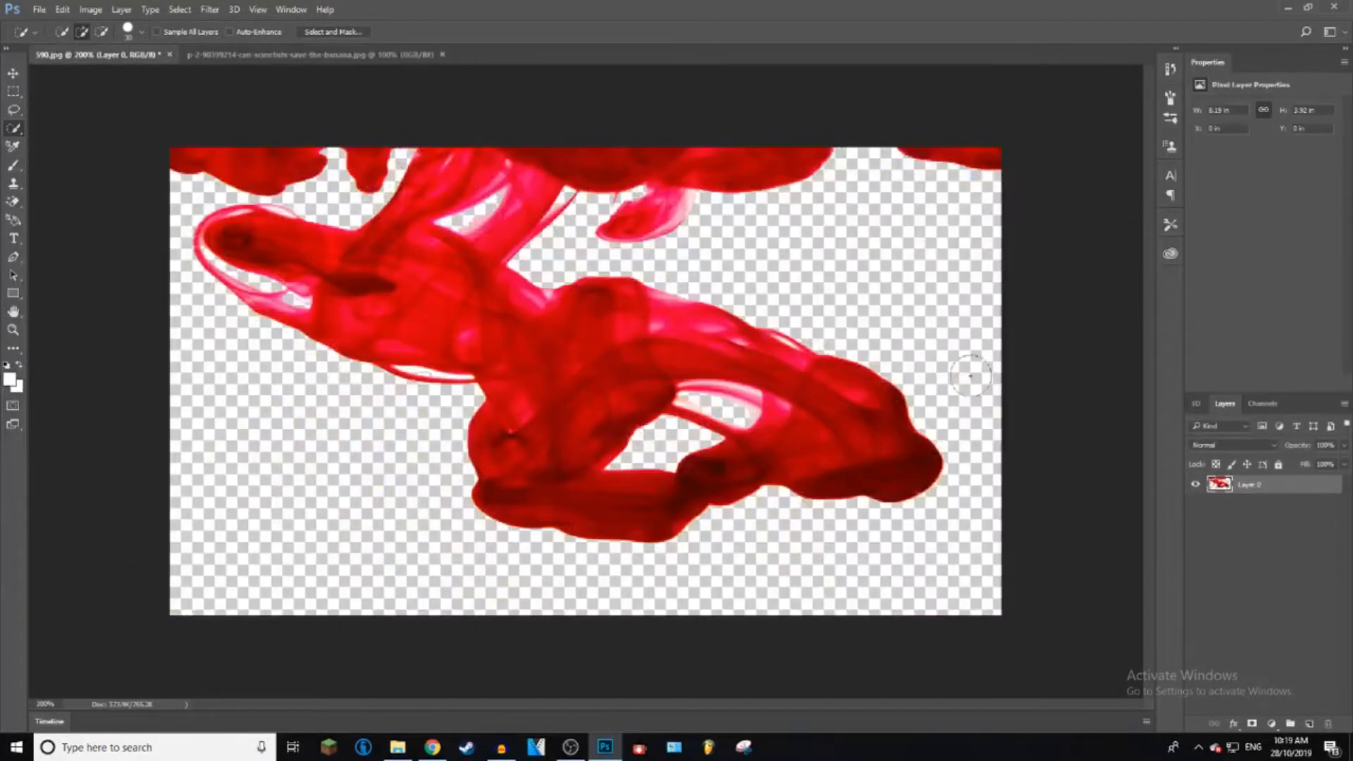
click(310, 55)
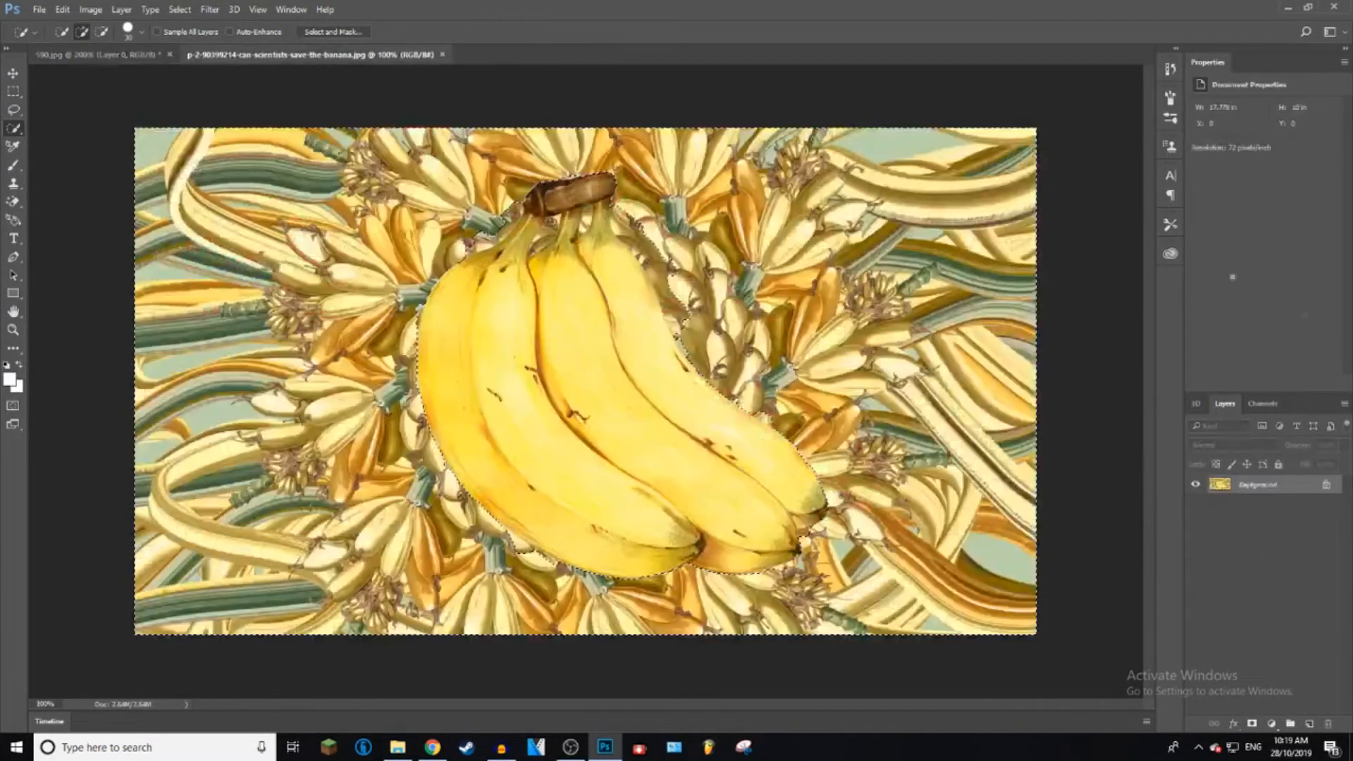
click(1327, 485)
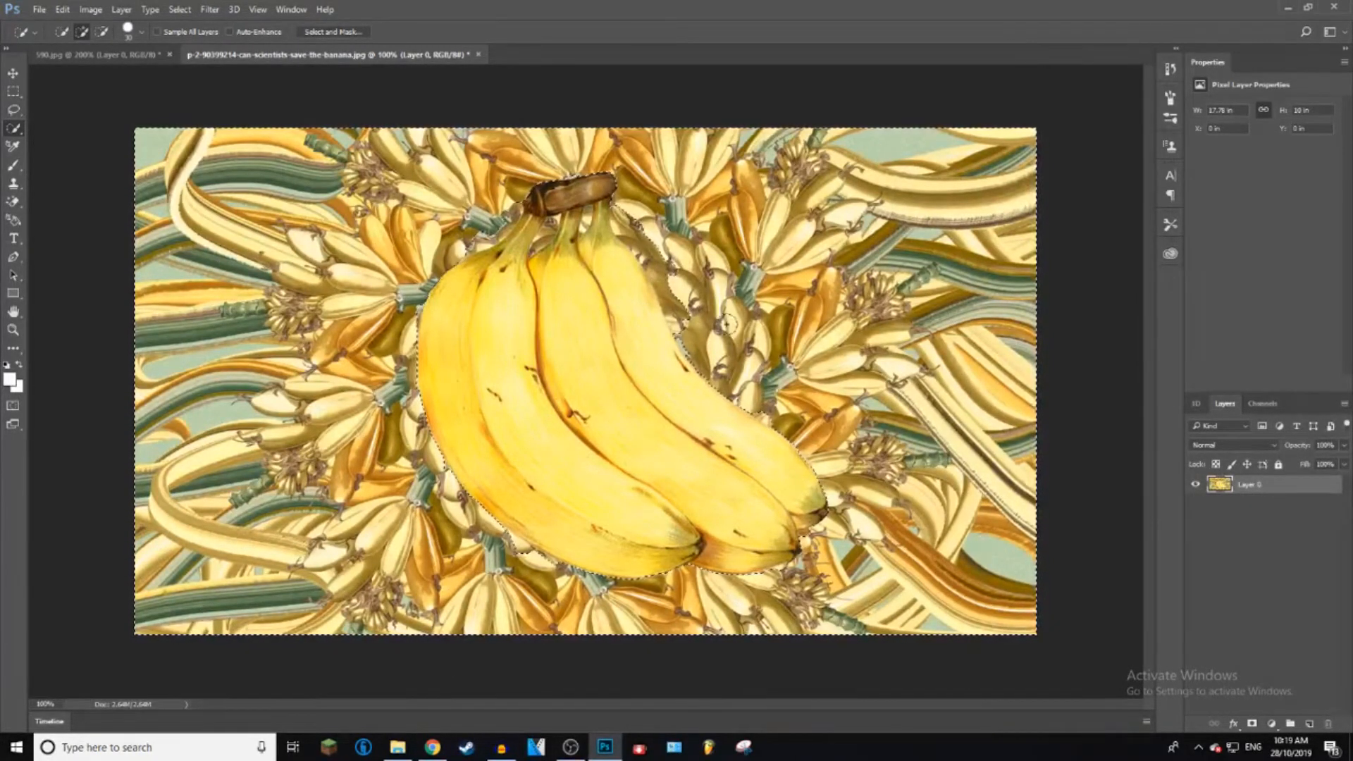
key(Delete)
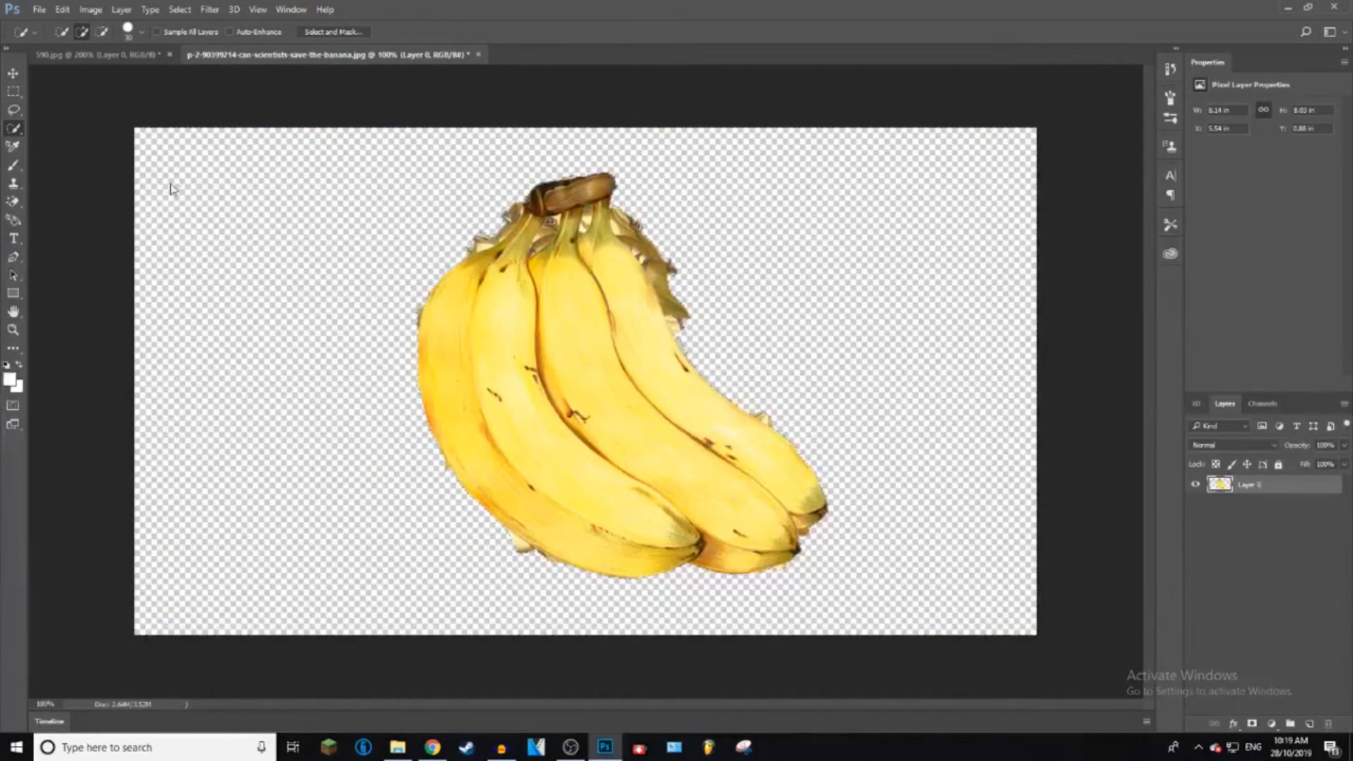
click(16, 74)
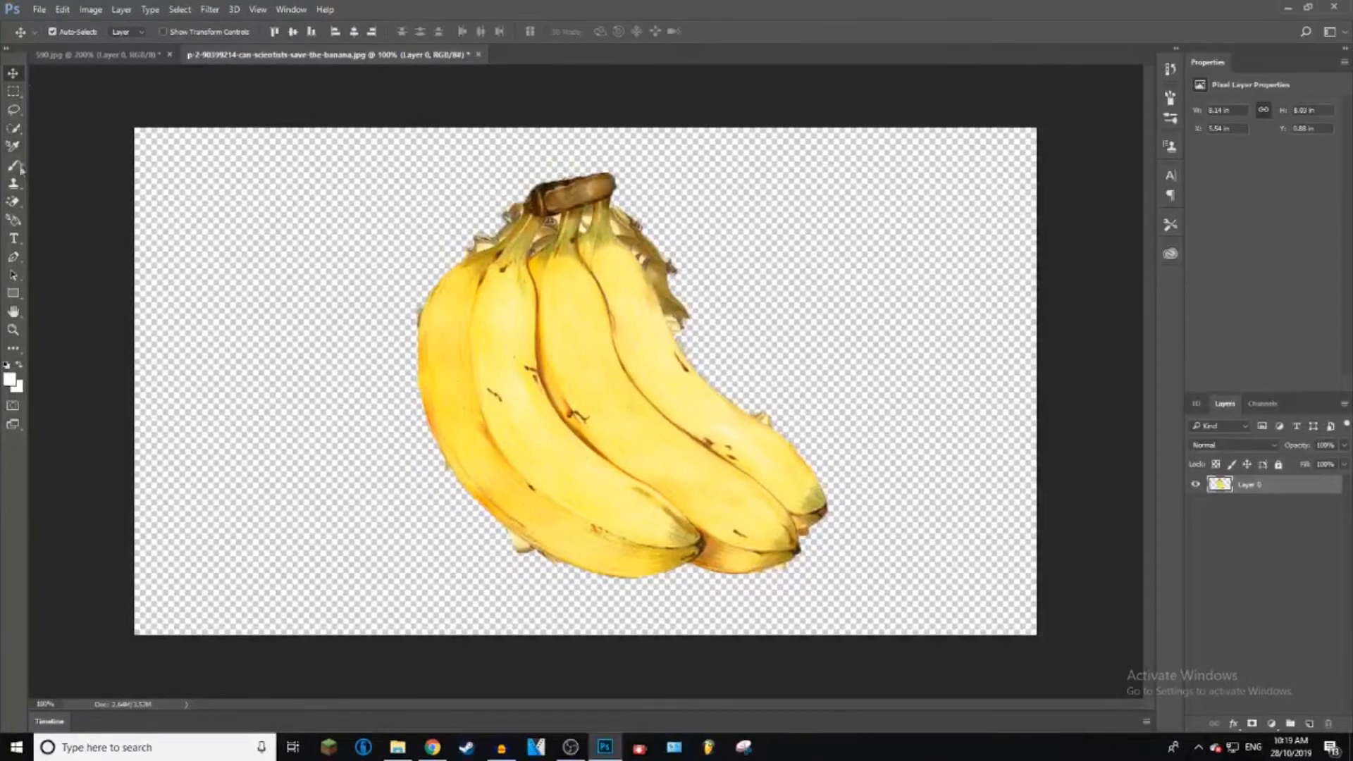
right_click(14, 202)
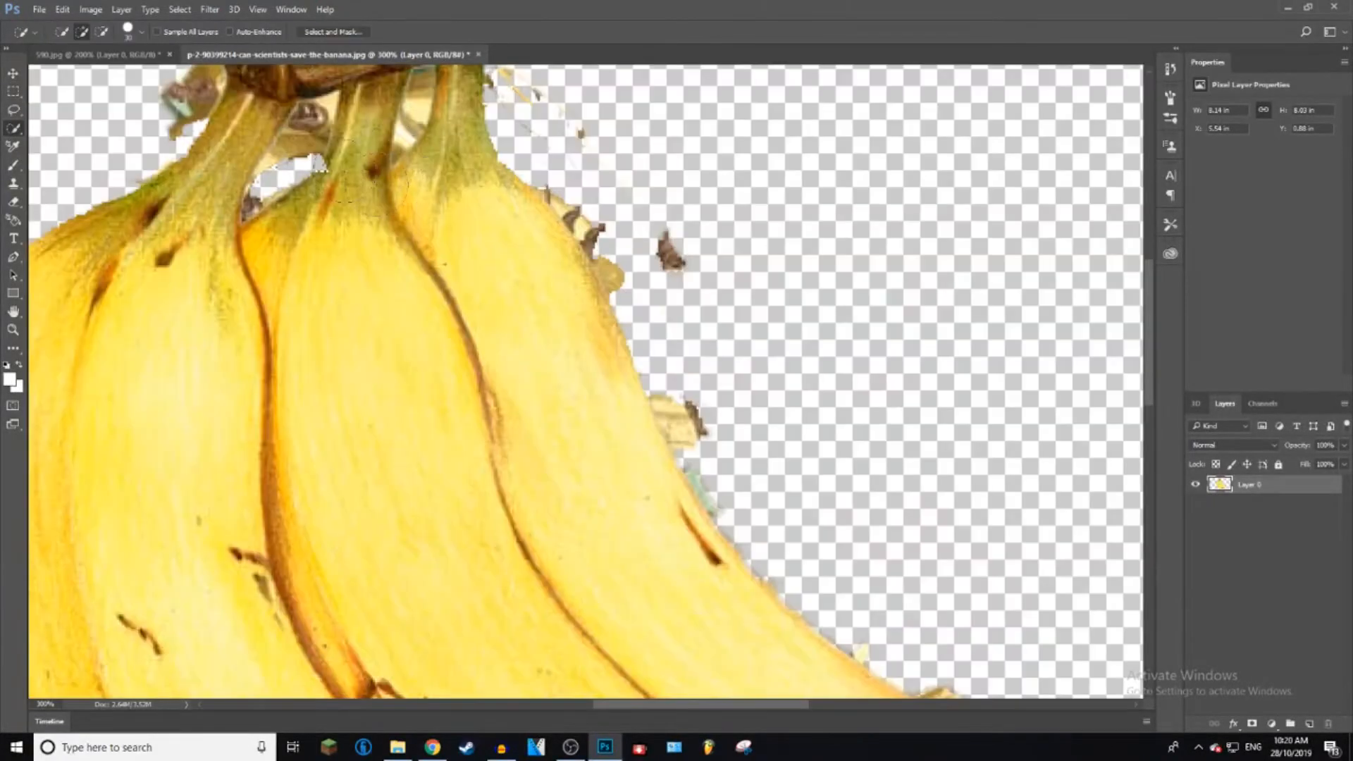
drag(331, 282, 363, 246)
right_click(391, 232)
click(428, 236)
Step: Erase the leftover background fragments along the outer edge of the rightmost banana with the Eraser tool
click(14, 201)
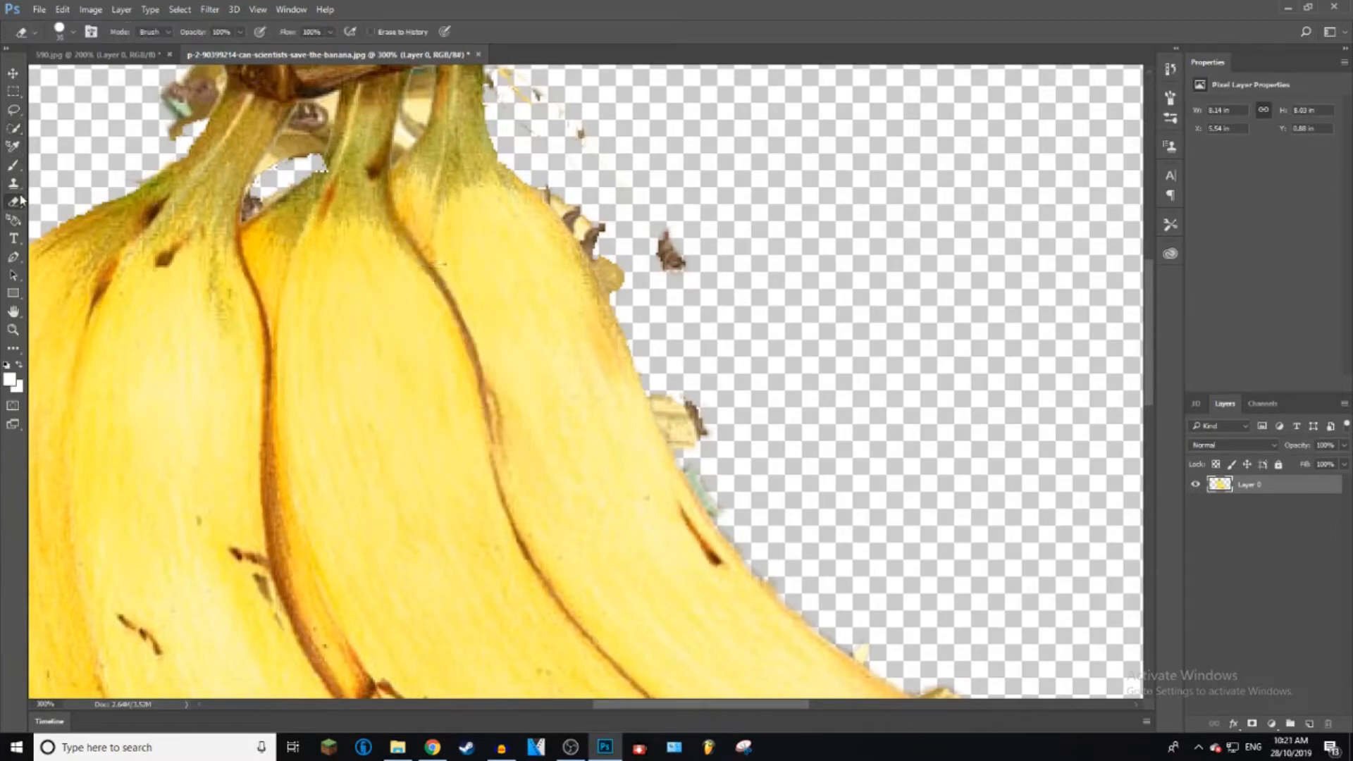
mouse_move(682, 704)
mouse_down()
mouse_move(741, 705)
mouse_move(705, 705)
mouse_up()
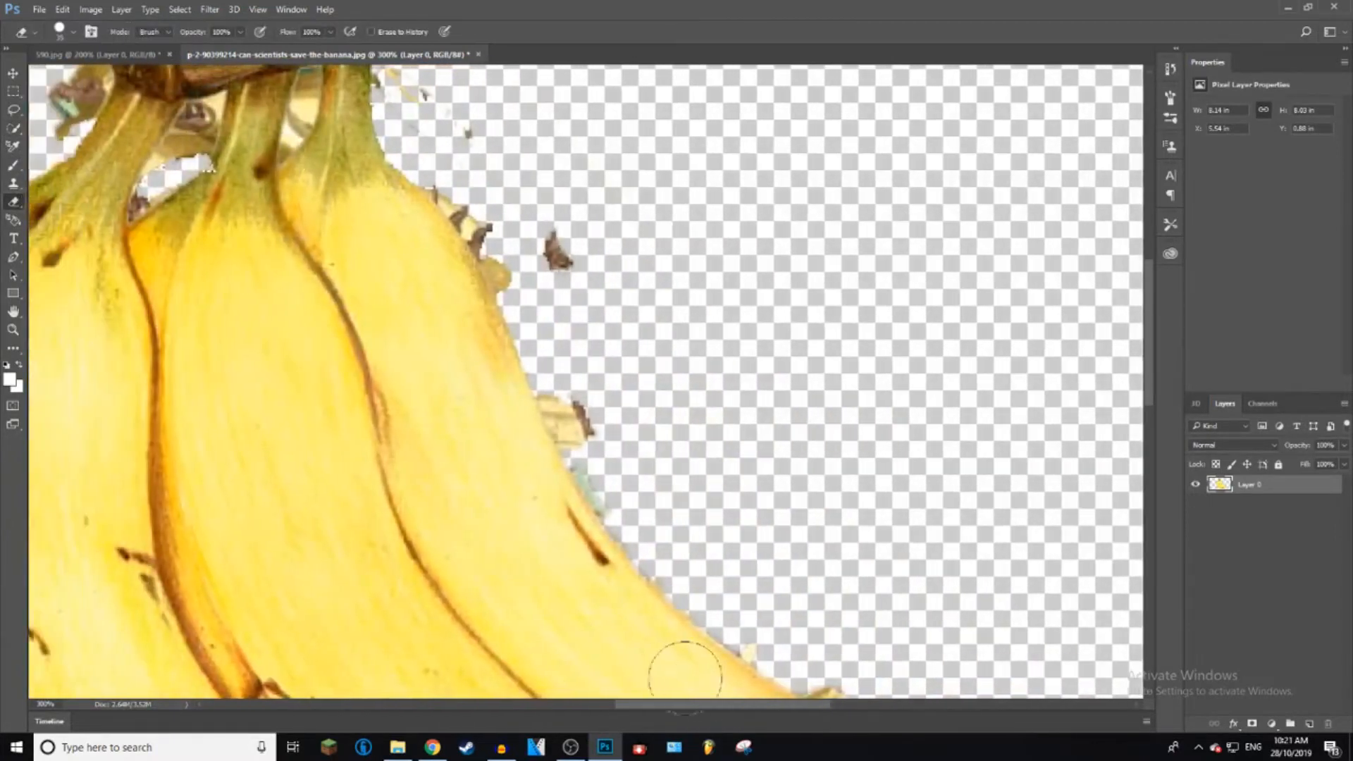
drag(587, 424, 531, 282)
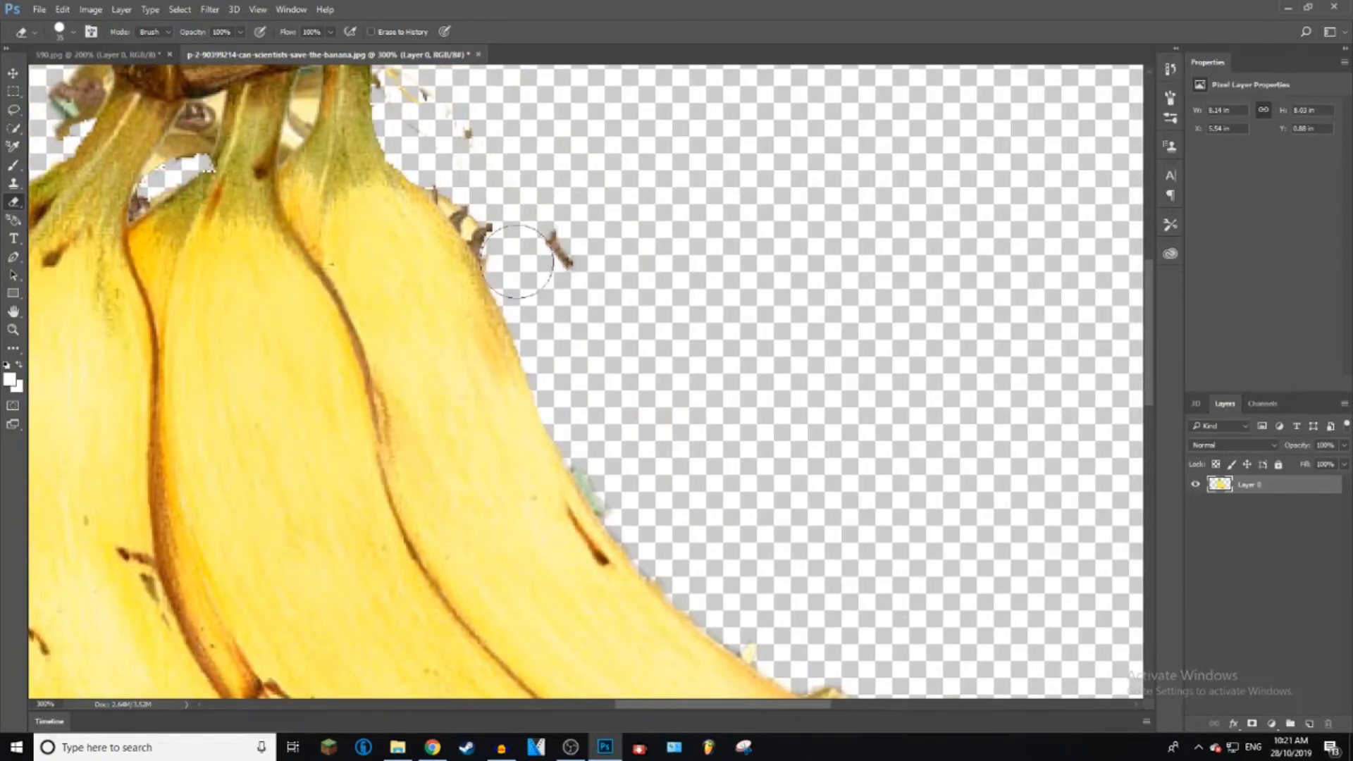
scroll(704, 318, down, 5)
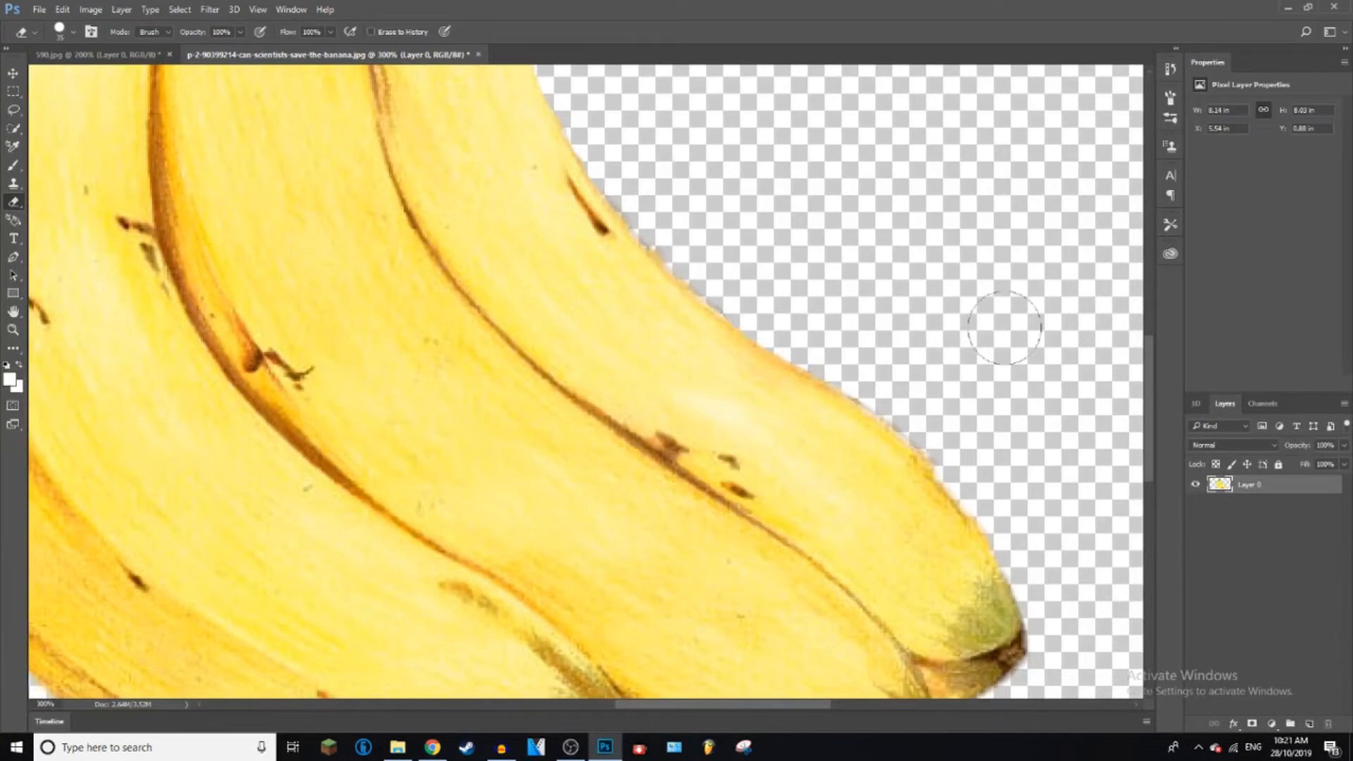
Step: Erase the leftover background fragments beneath the banana tips and around the rest of the bunch
drag(1151, 377, 1154, 449)
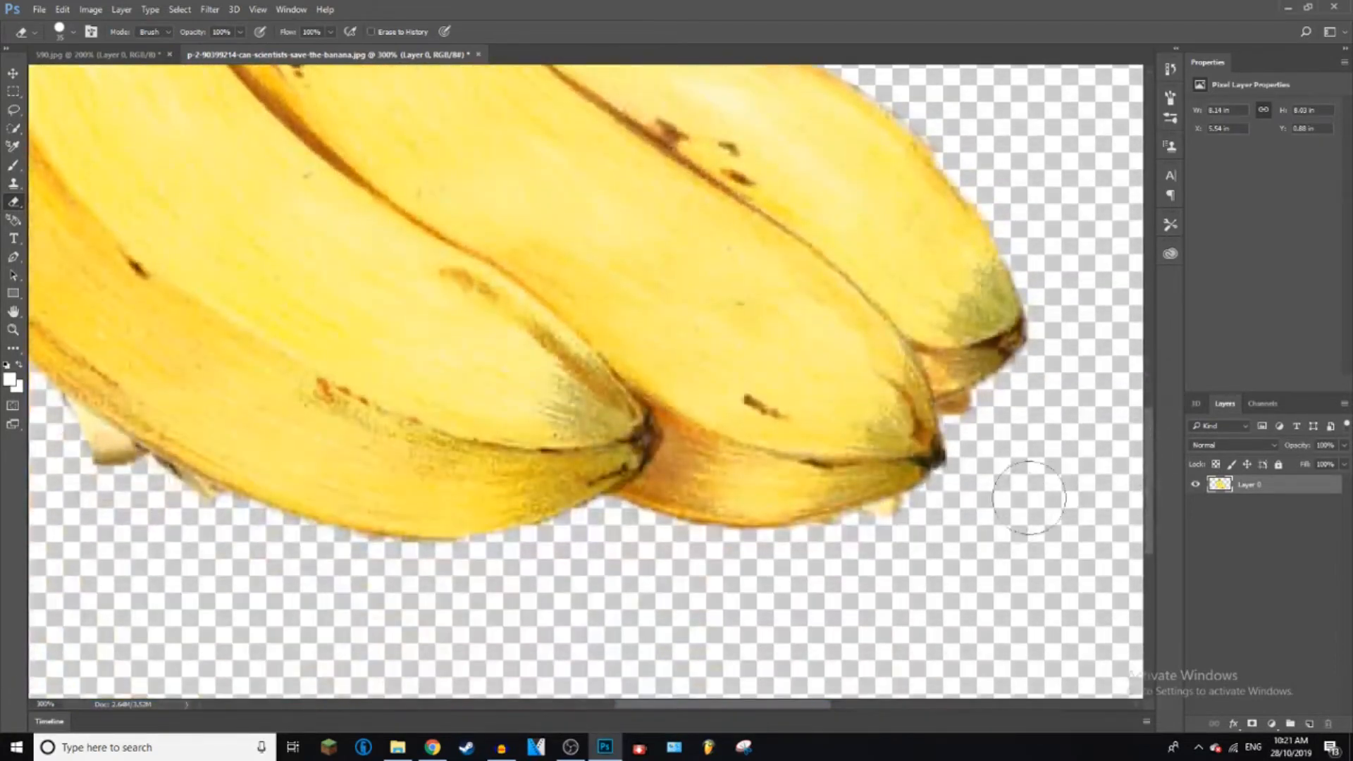
drag(983, 419, 979, 430)
click(909, 523)
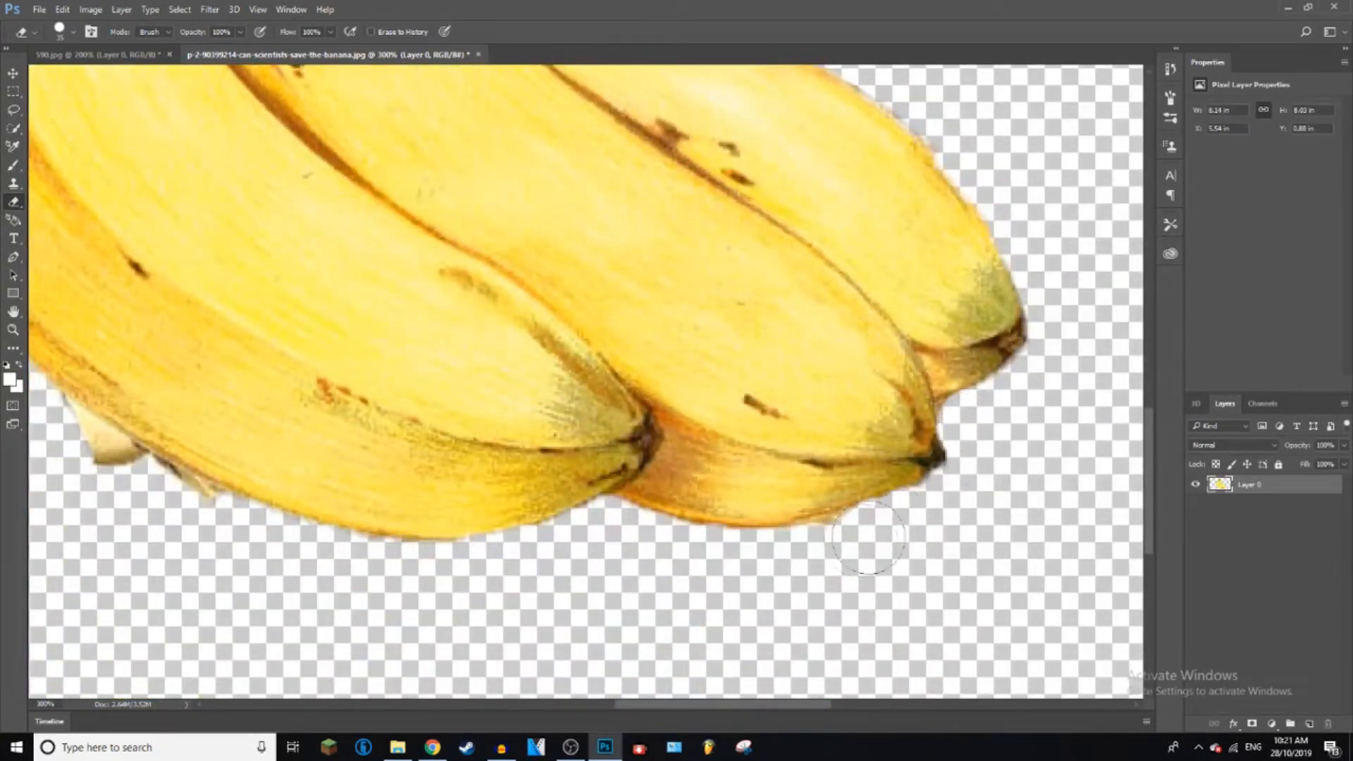
drag(640, 706, 596, 707)
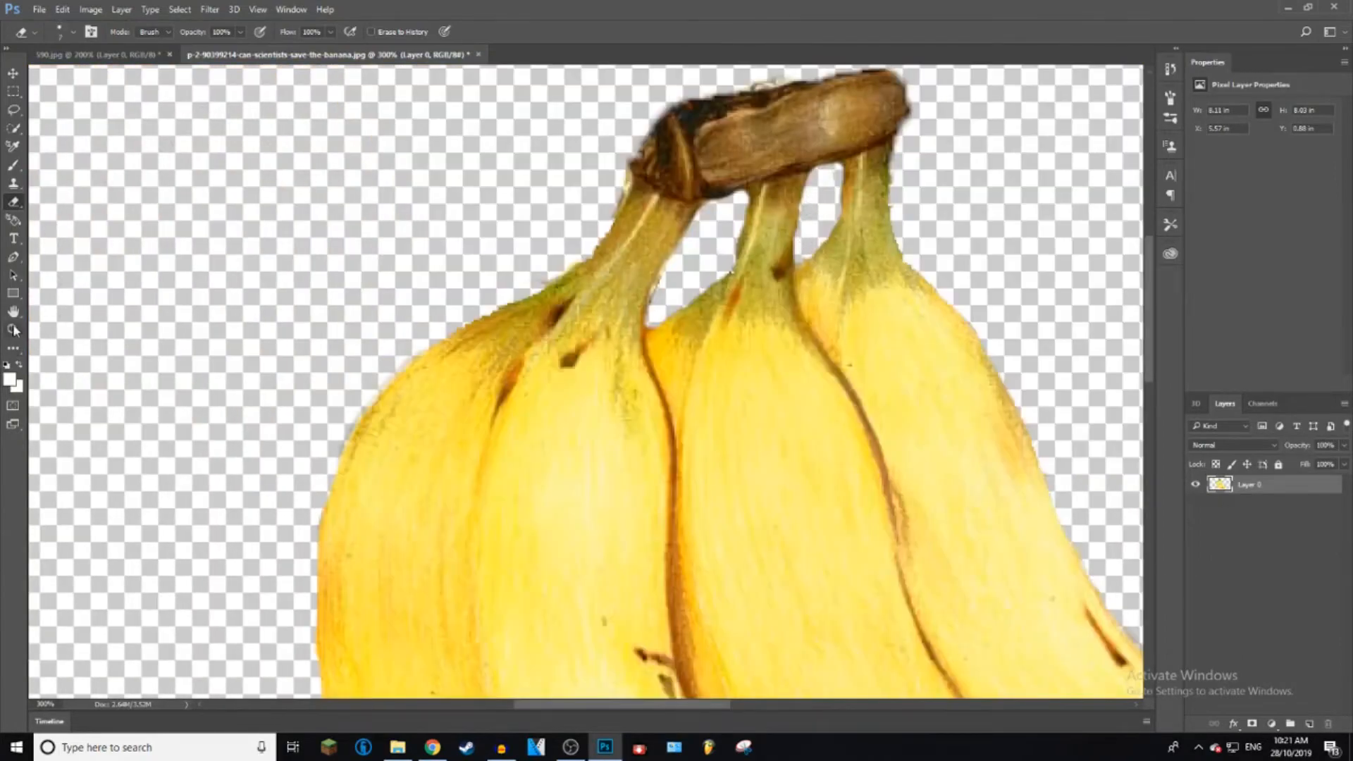
Step: Add a black (000000) Stroke layer style to the banana layer with a size of 5 px and outside position
click(13, 330)
right_click(324, 215)
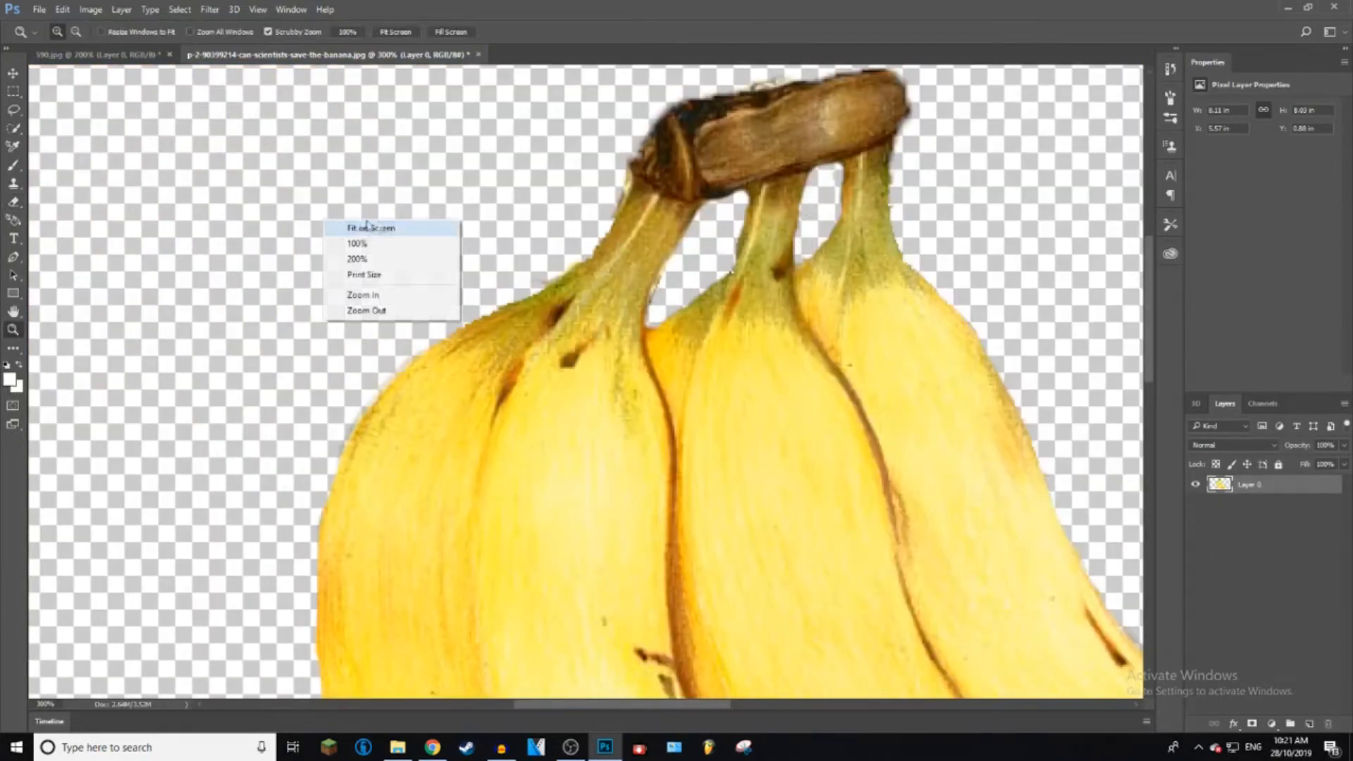
click(391, 224)
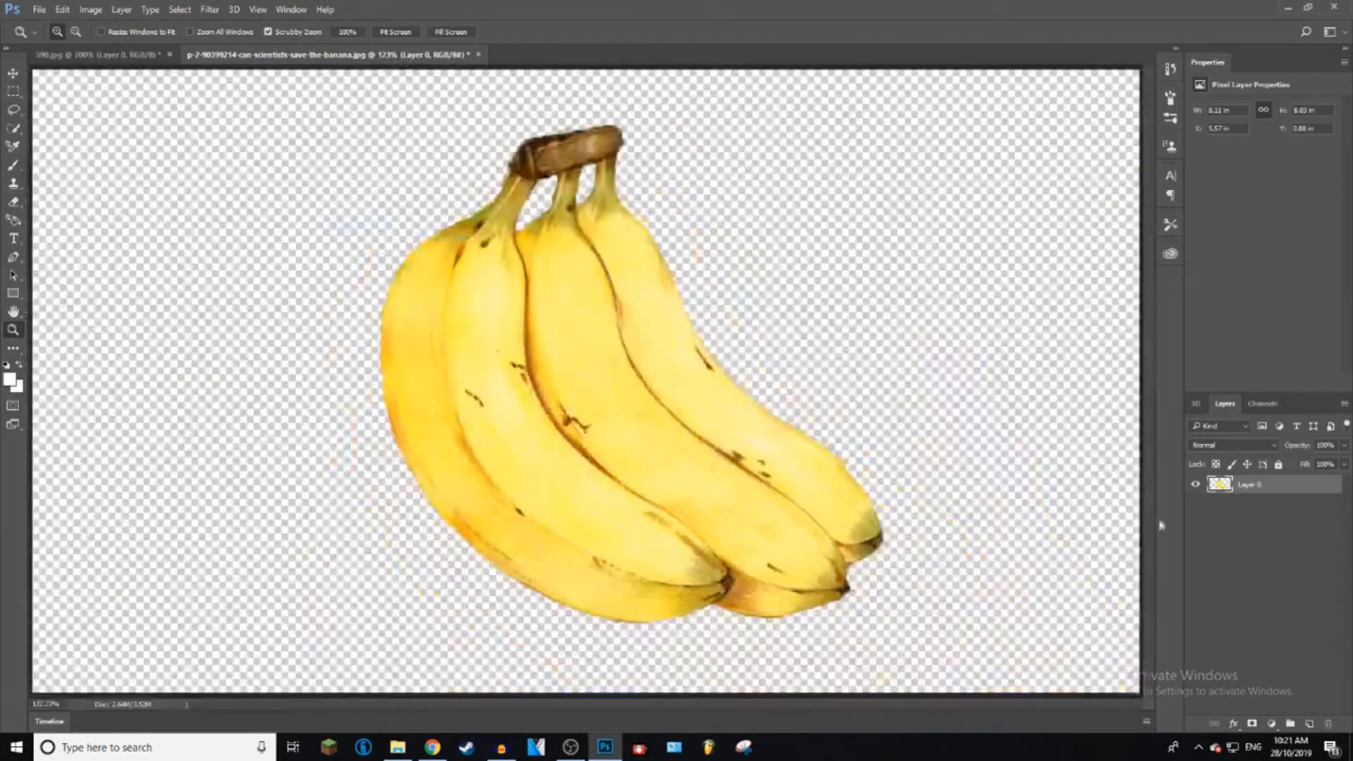
right_click(1239, 487)
click(1072, 86)
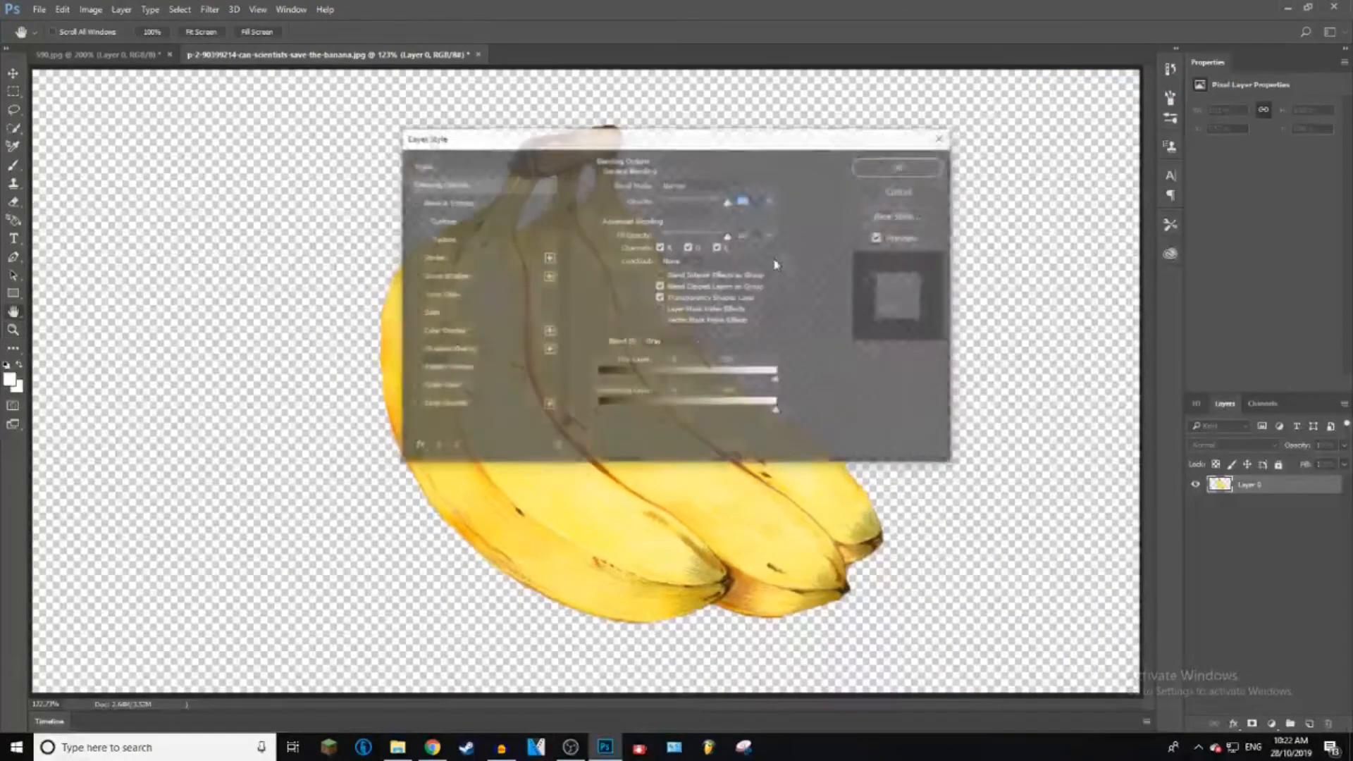
click(459, 258)
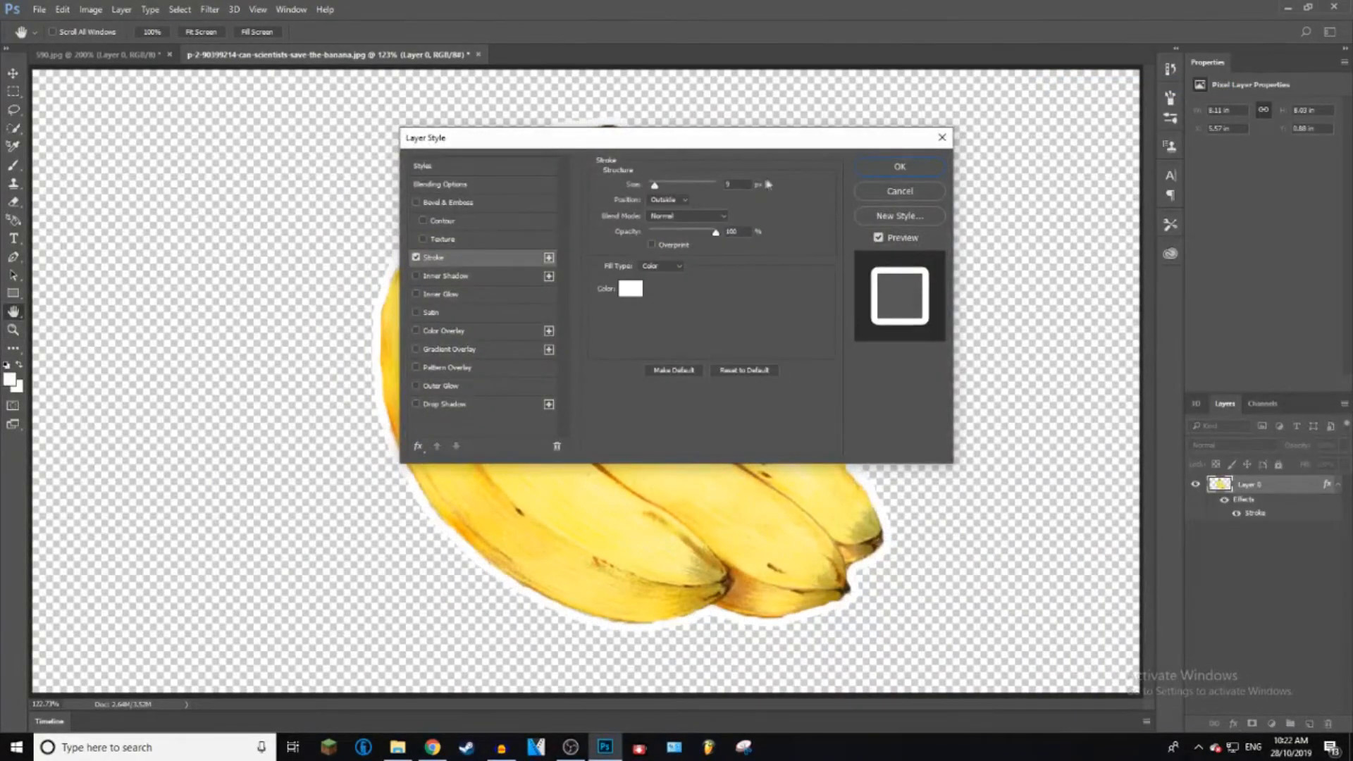
click(636, 288)
click(818, 608)
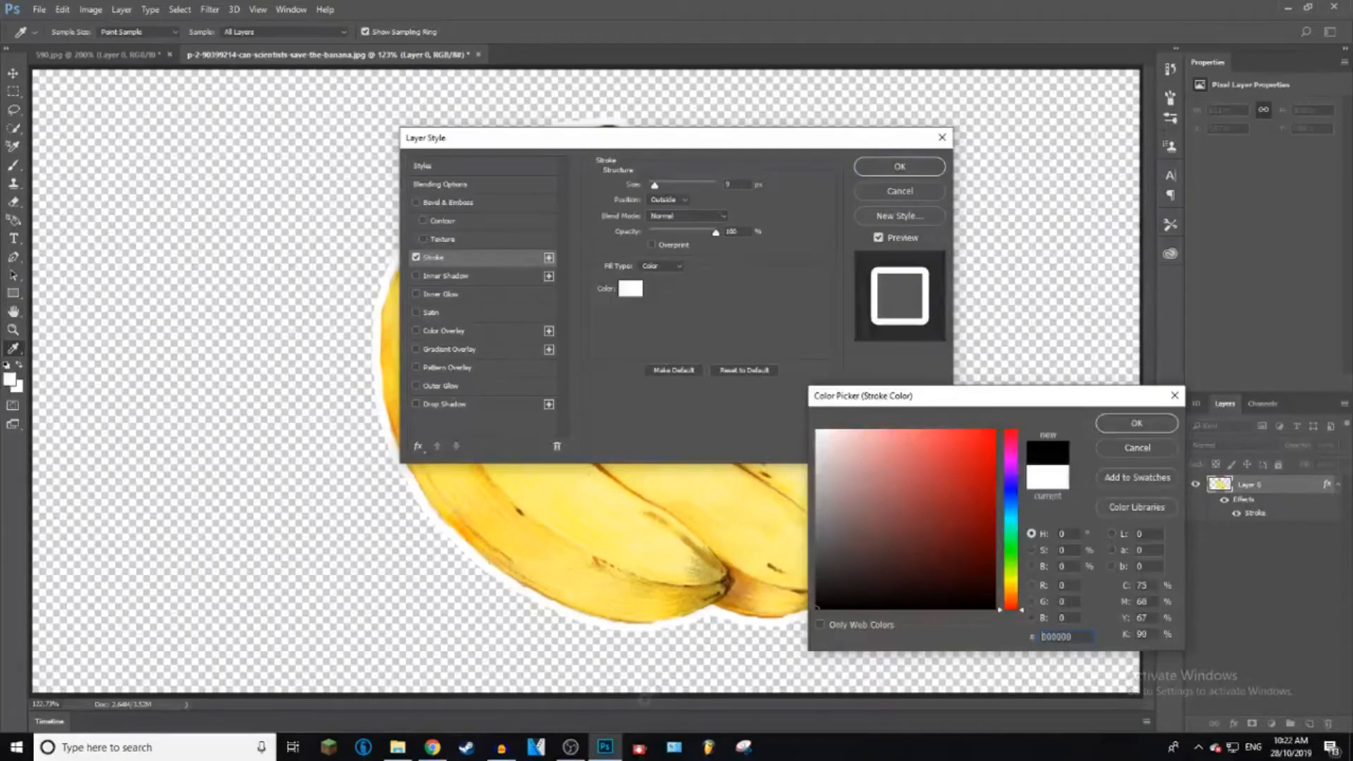
click(1162, 425)
double_click(728, 183)
text(5)
click(894, 172)
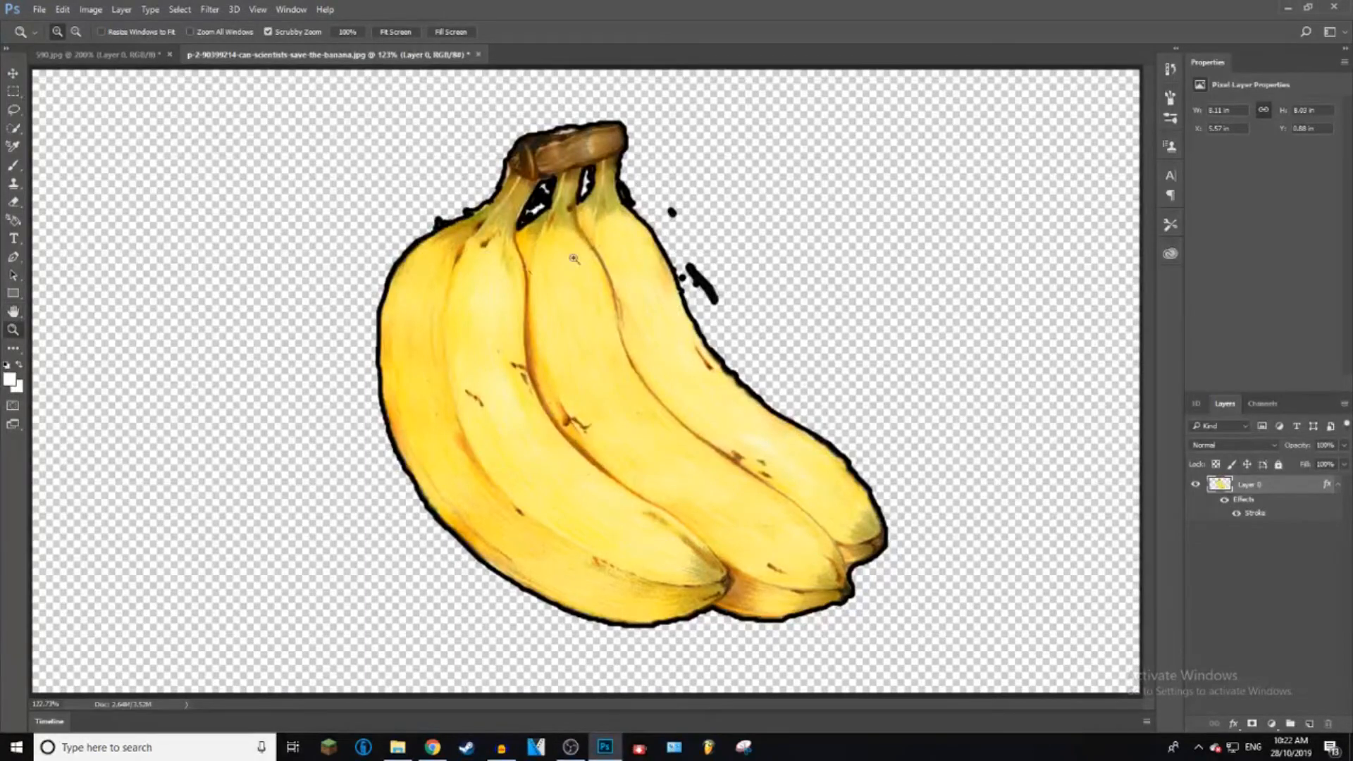
Step: Erase the stray outlined specks beside the banana bunch and between its stems, adjusting the eraser size as needed
click(13, 202)
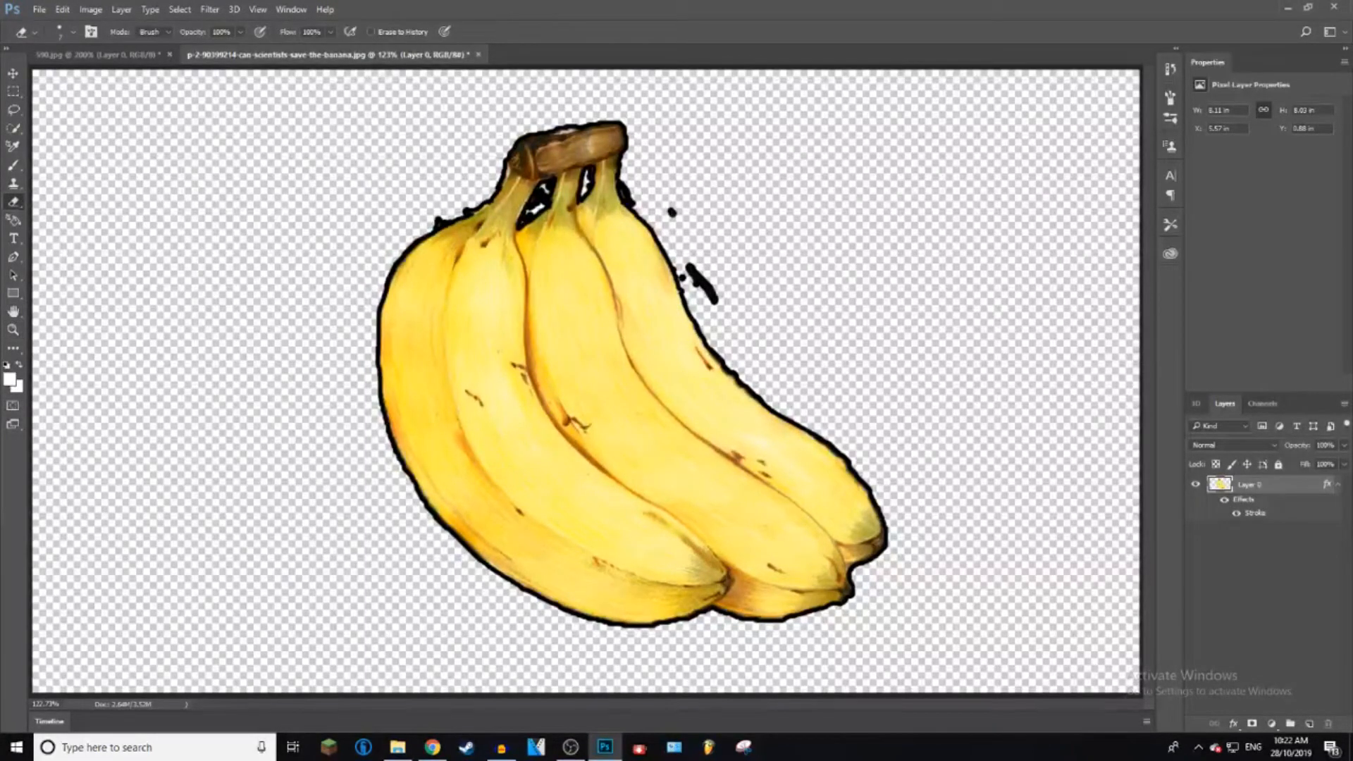
key(bracketright)
mouse_move(666, 210)
mouse_down()
mouse_move(688, 232)
mouse_move(696, 291)
mouse_move(715, 303)
mouse_up()
key(bracketleft)
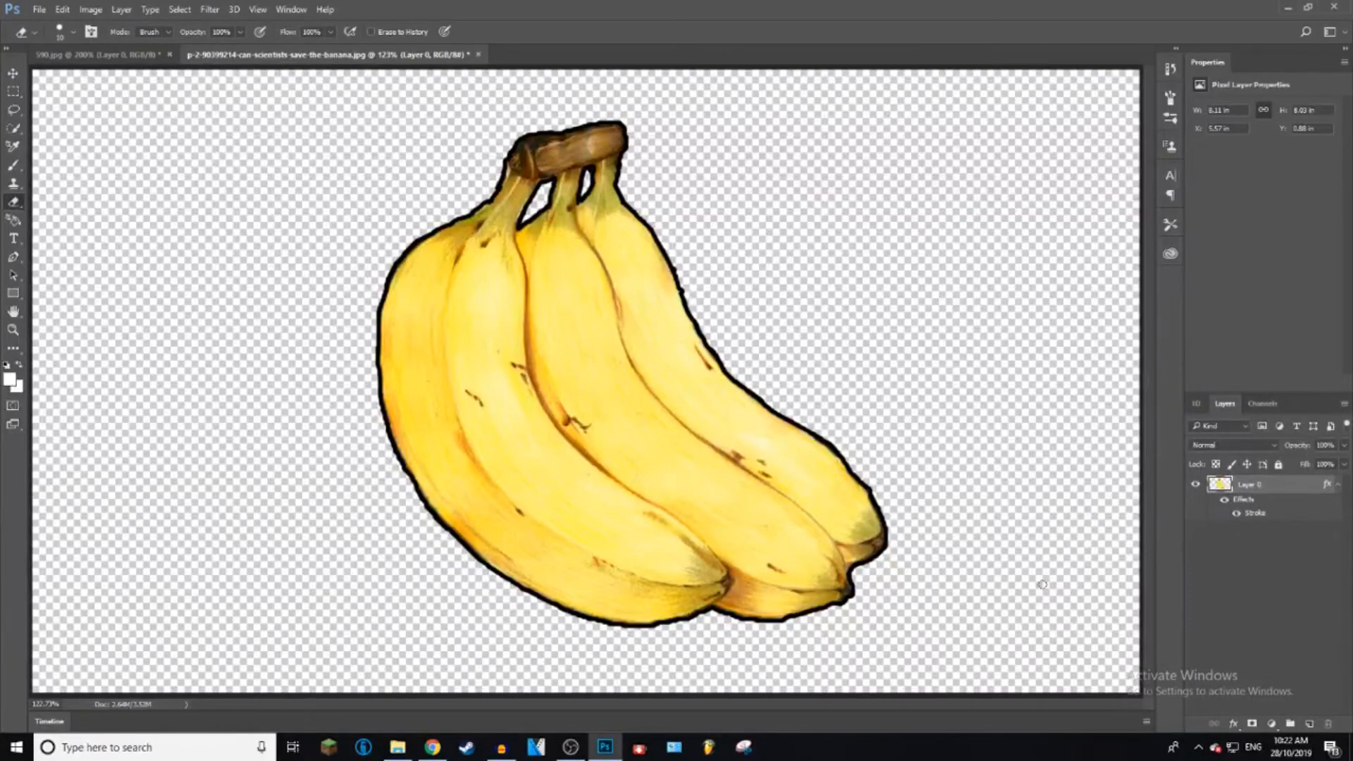
Step: Save the outlined banana cutout to the Desktop as a PNG file named transparency
key(ctrl+1)
click(10, 77)
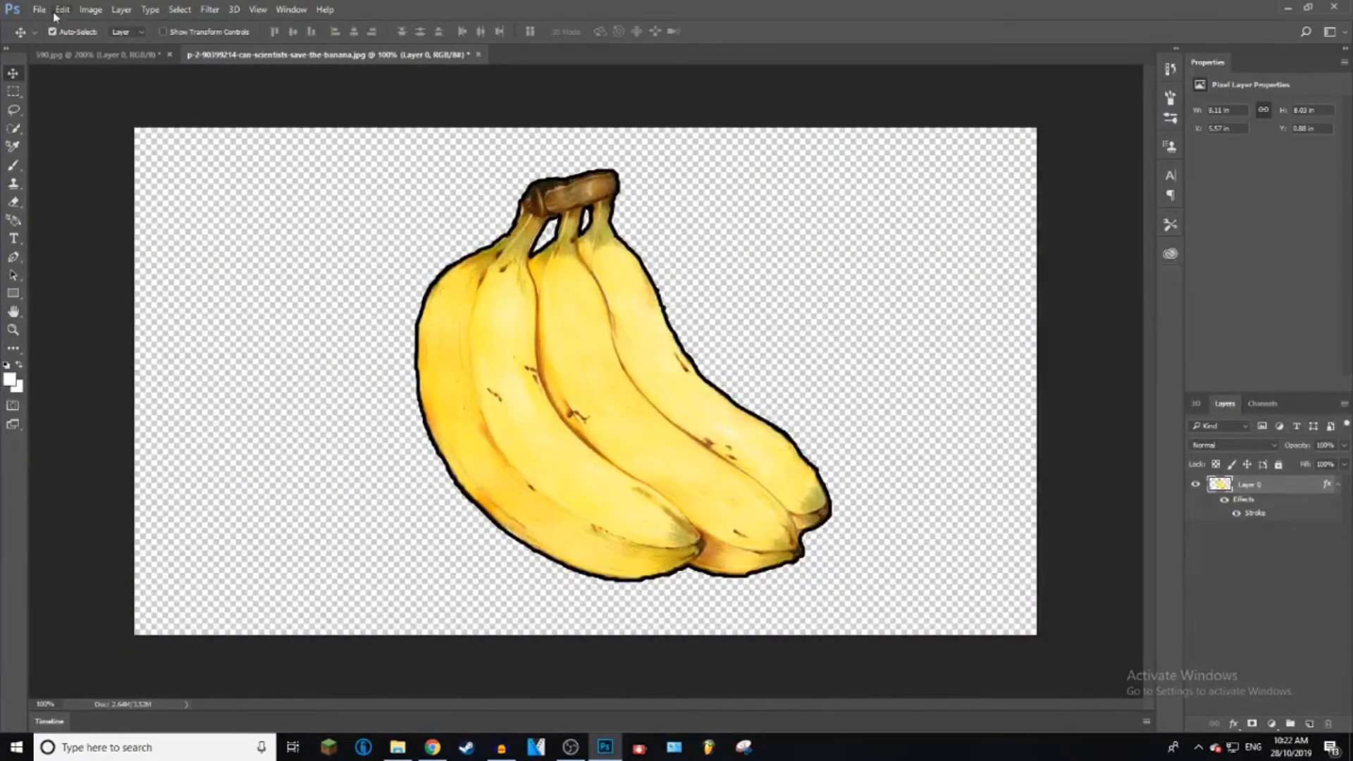
click(37, 10)
click(63, 163)
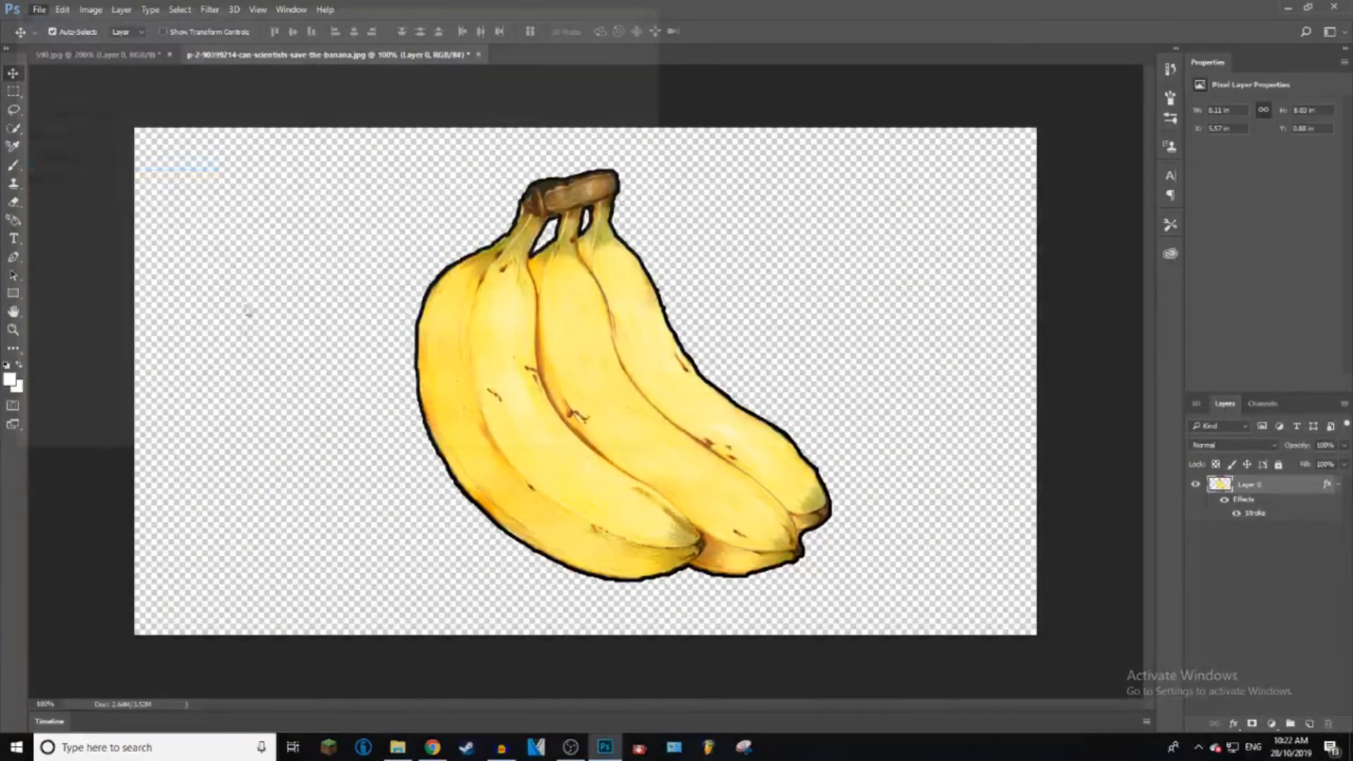
click(193, 327)
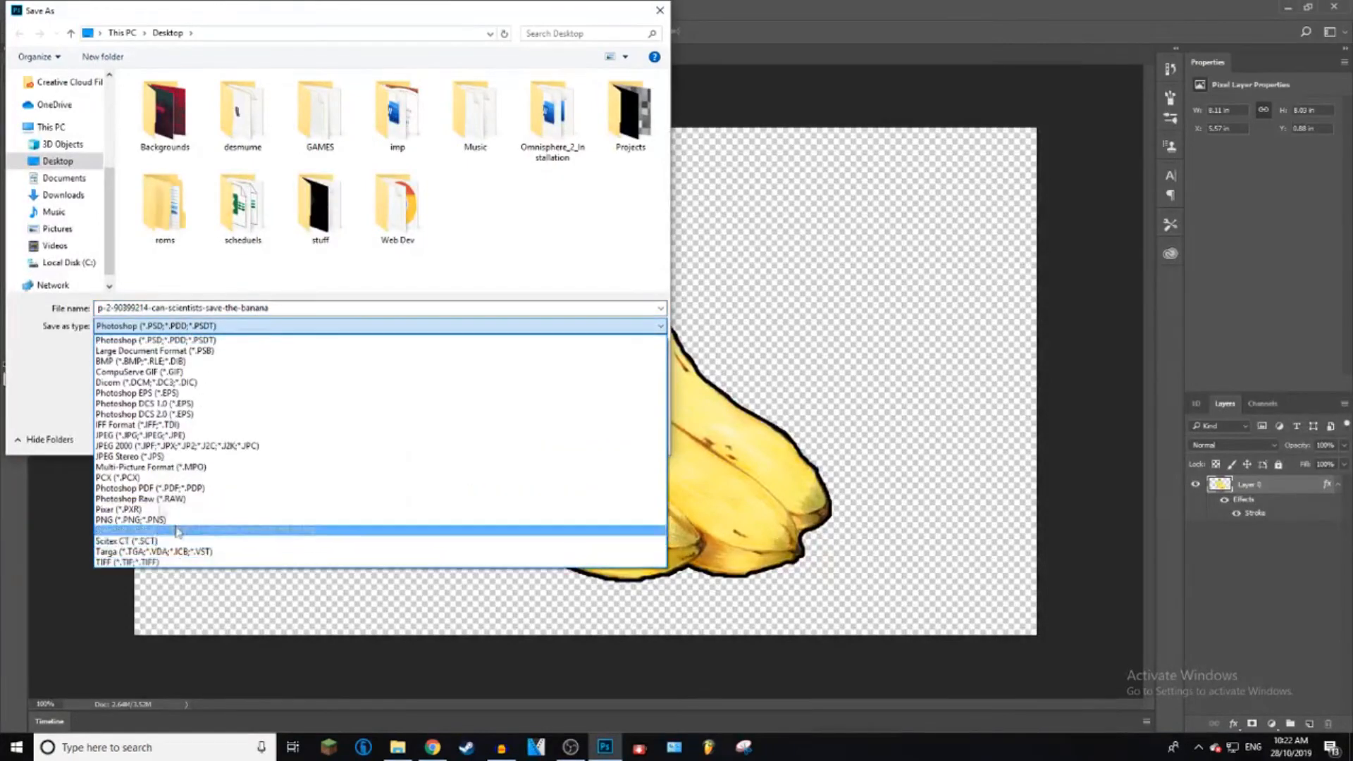
click(126, 521)
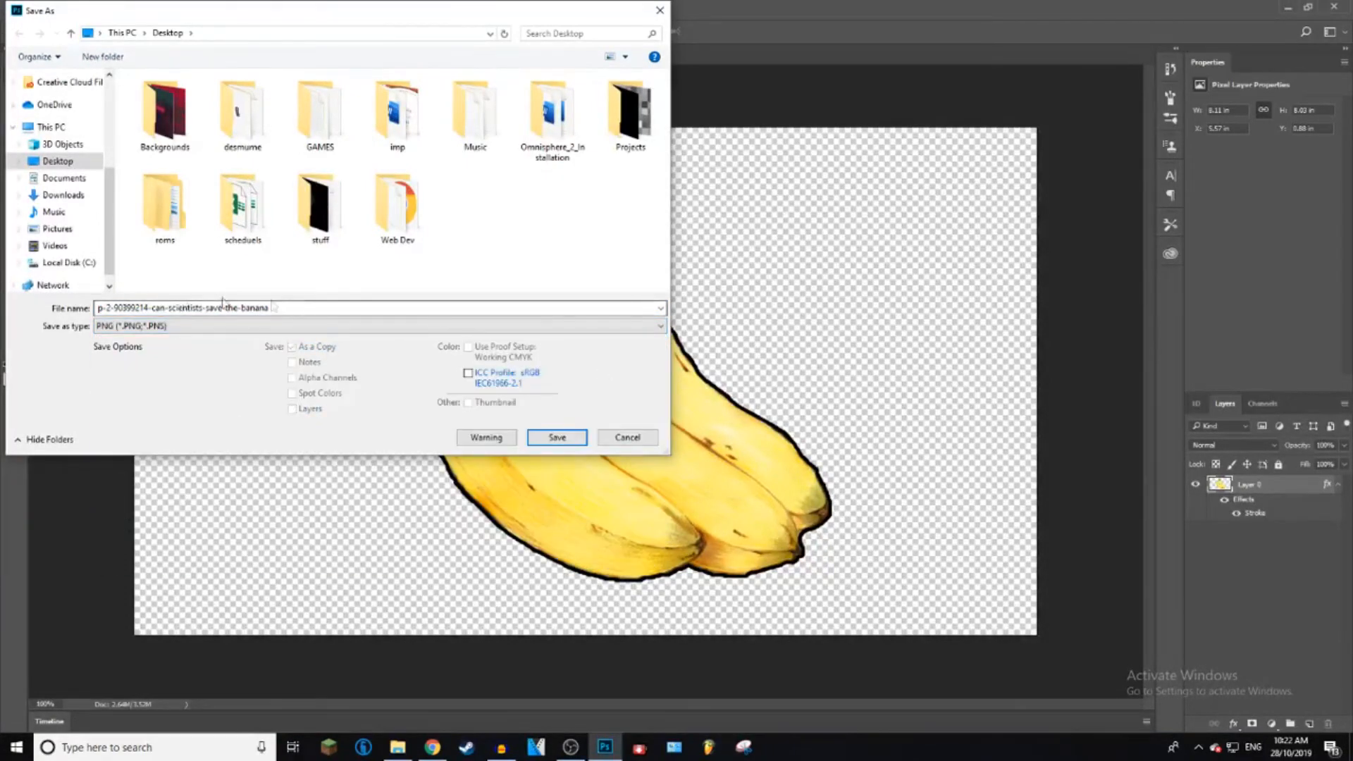
click(307, 308)
text(transparency)
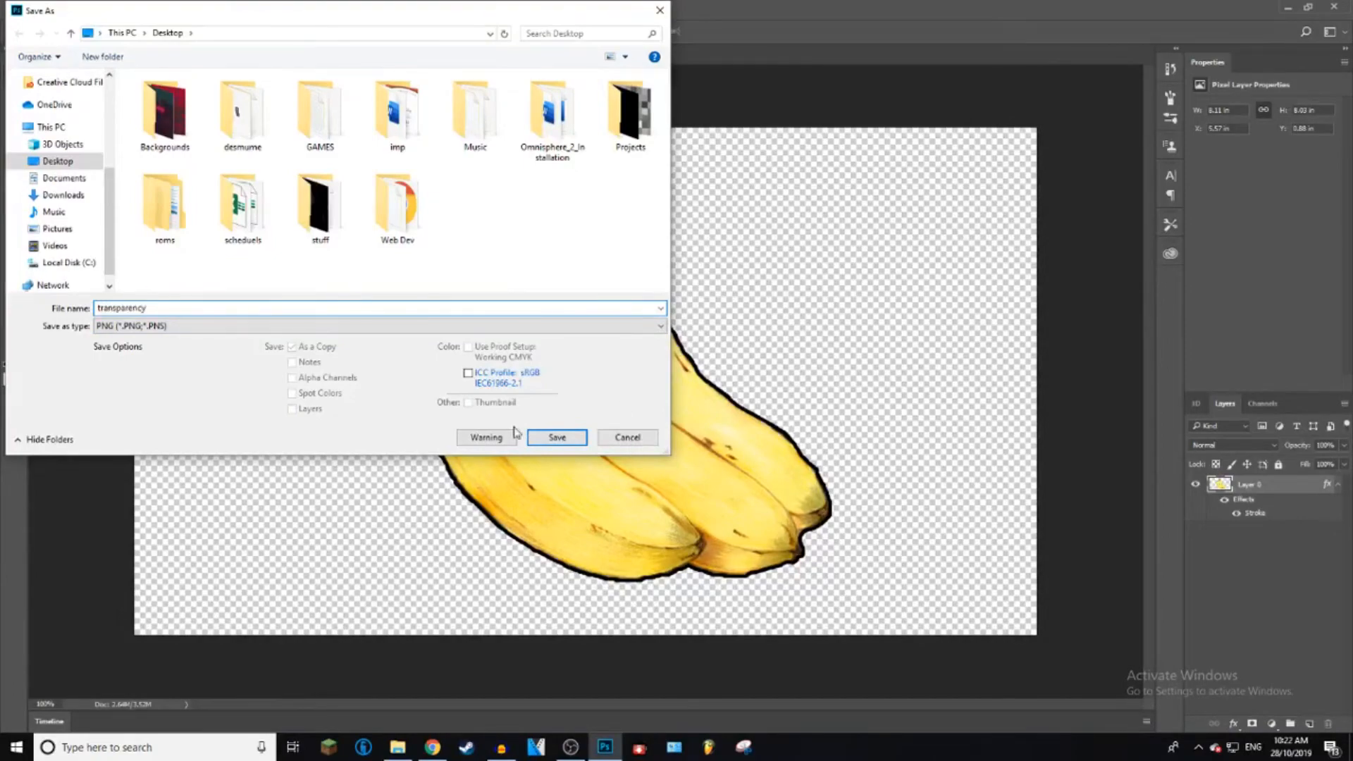
click(542, 437)
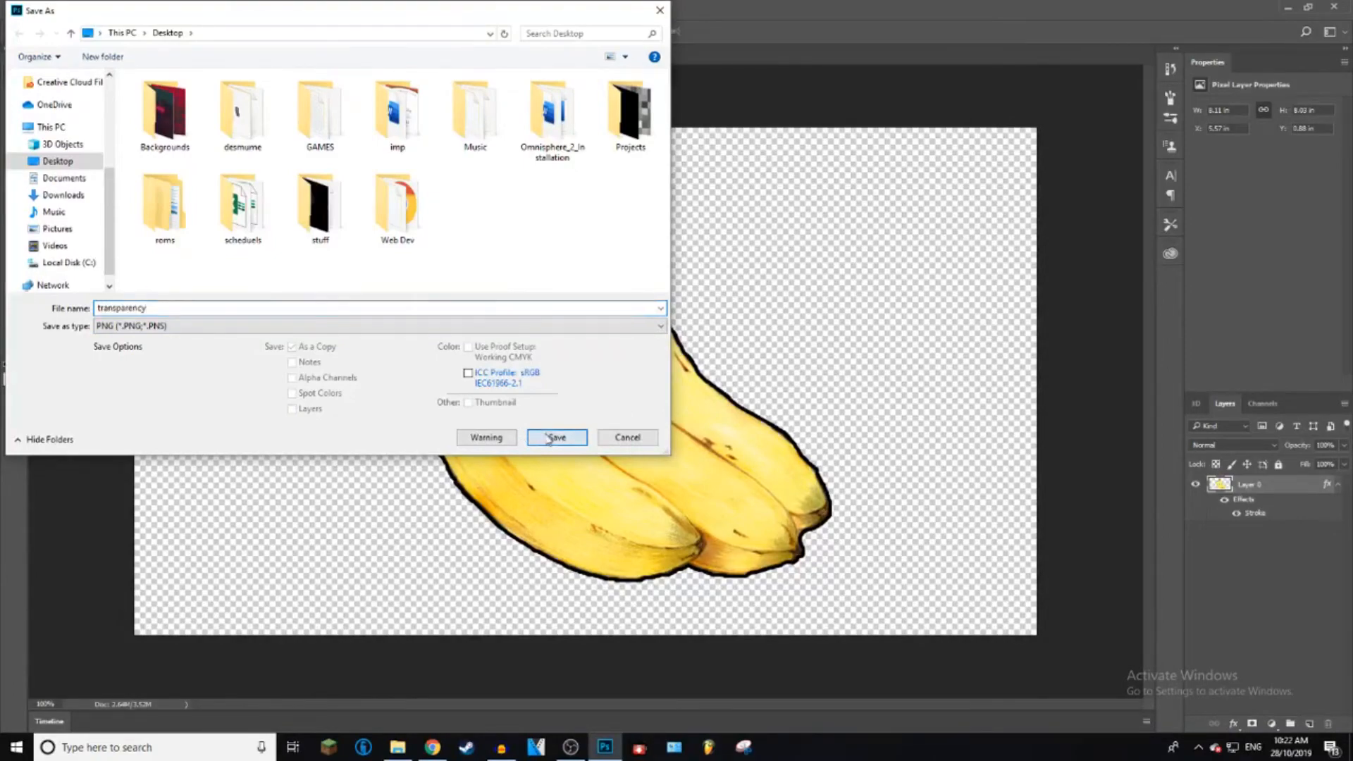
Step: Open transparency.png from the desktop to check the exported banana cutout, and close the image viewer
click(1286, 7)
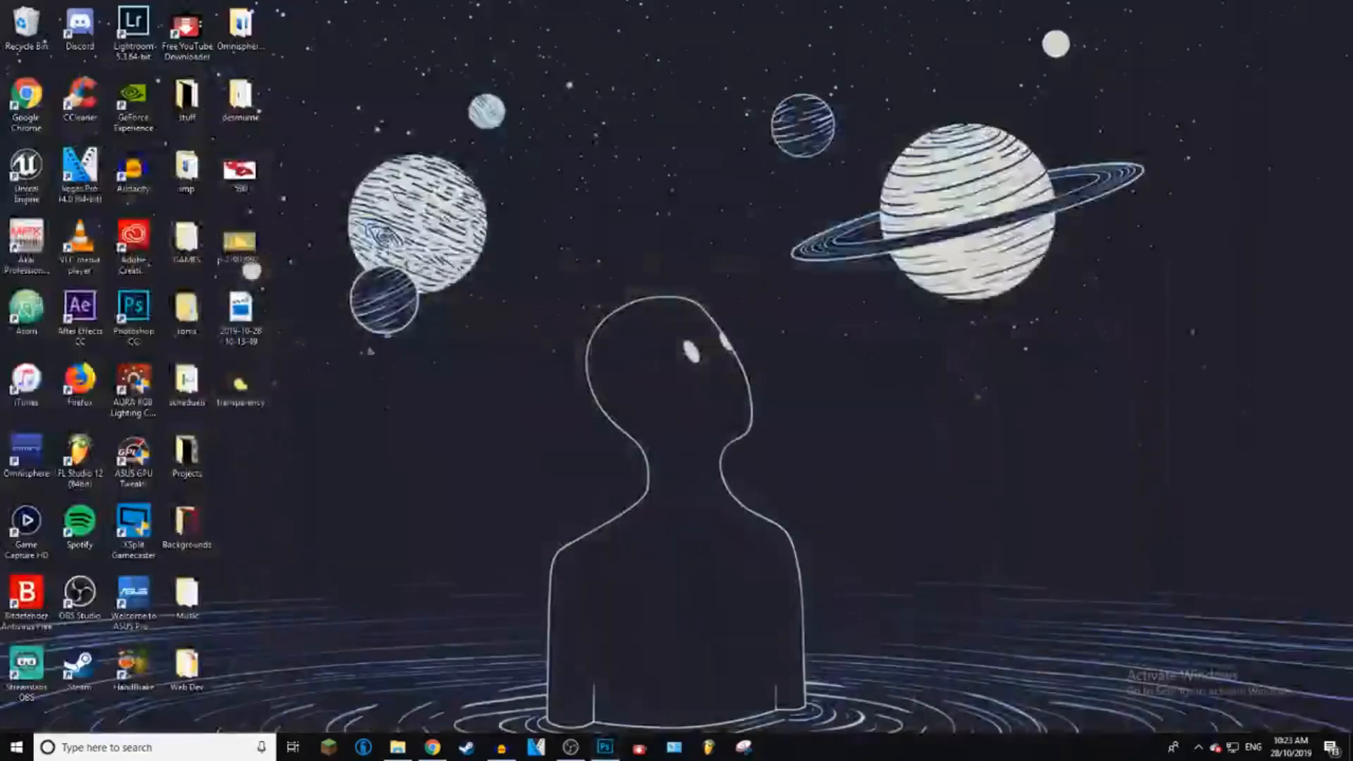
double_click(227, 383)
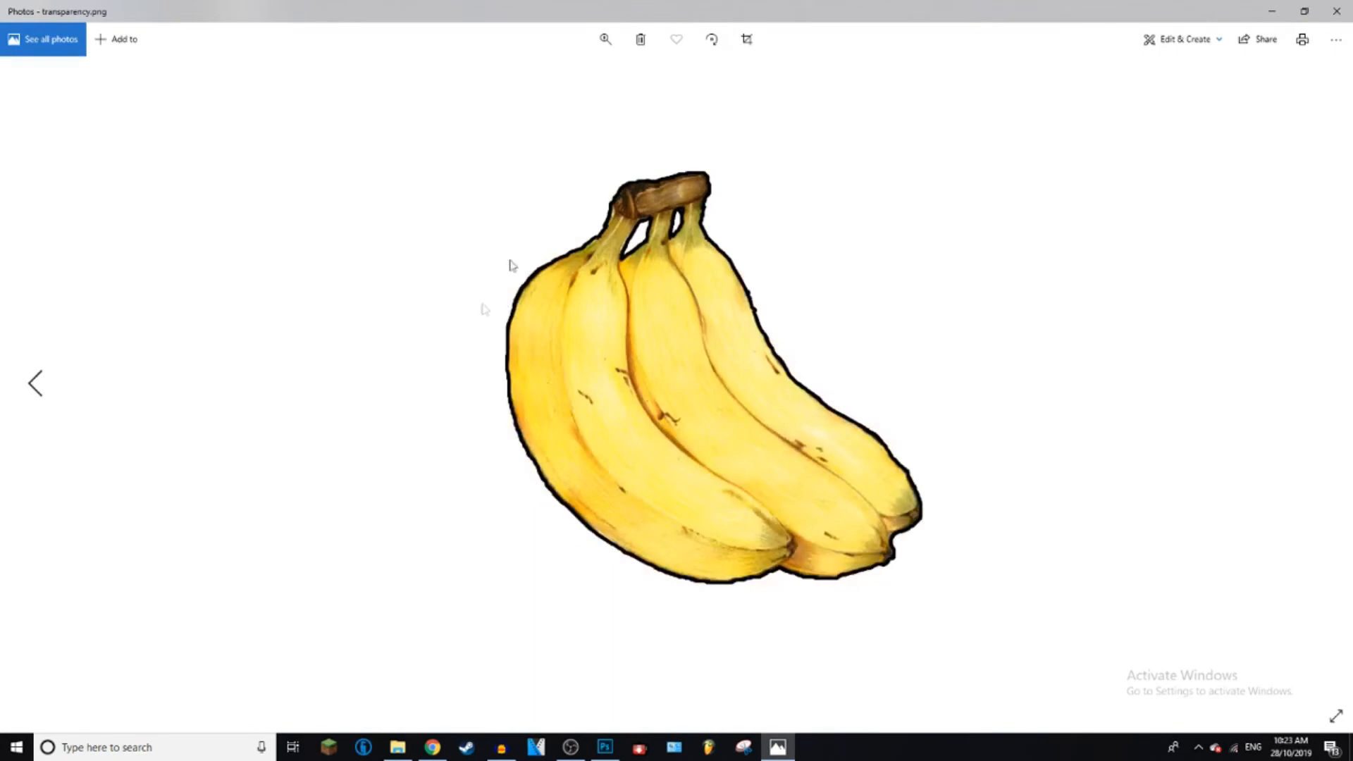
click(1337, 11)
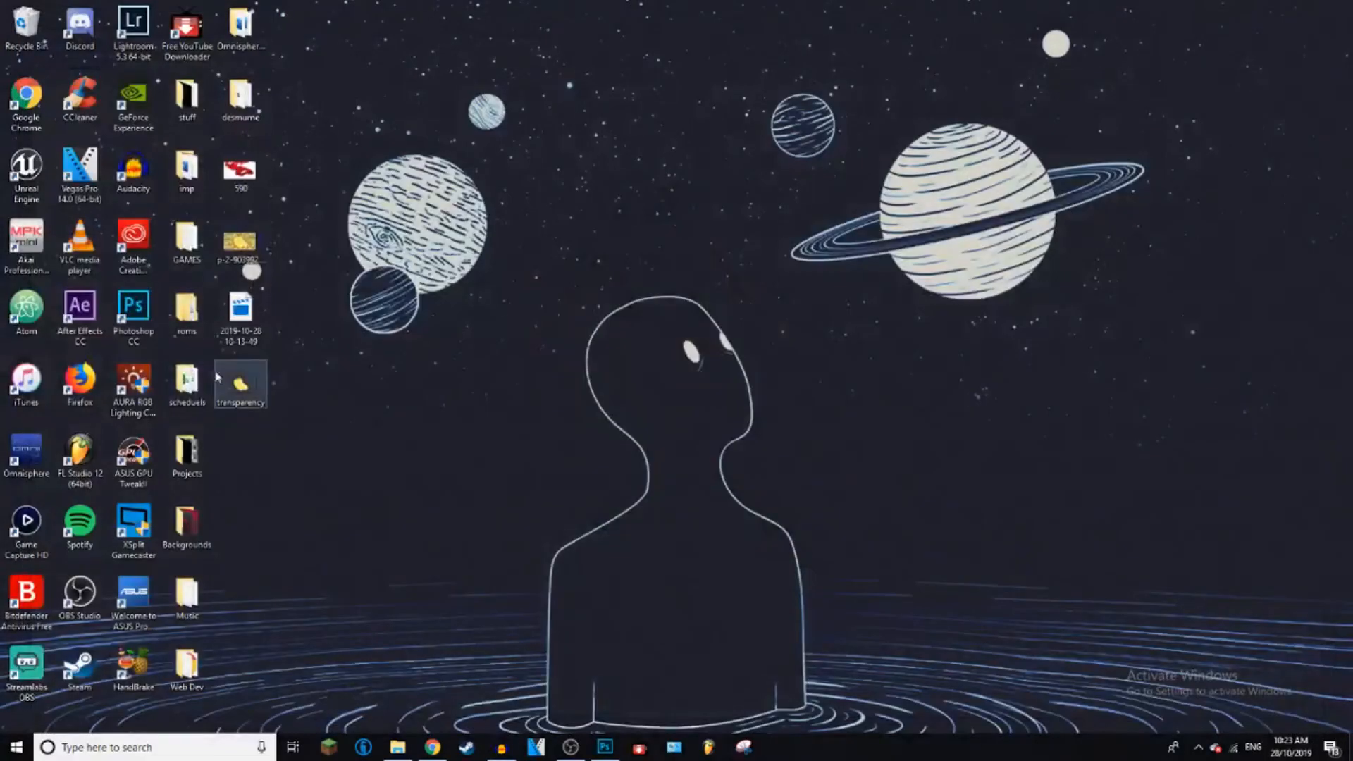
Step: Switch back to Photoshop and bring up the red ink document
drag(240, 384, 466, 325)
click(605, 747)
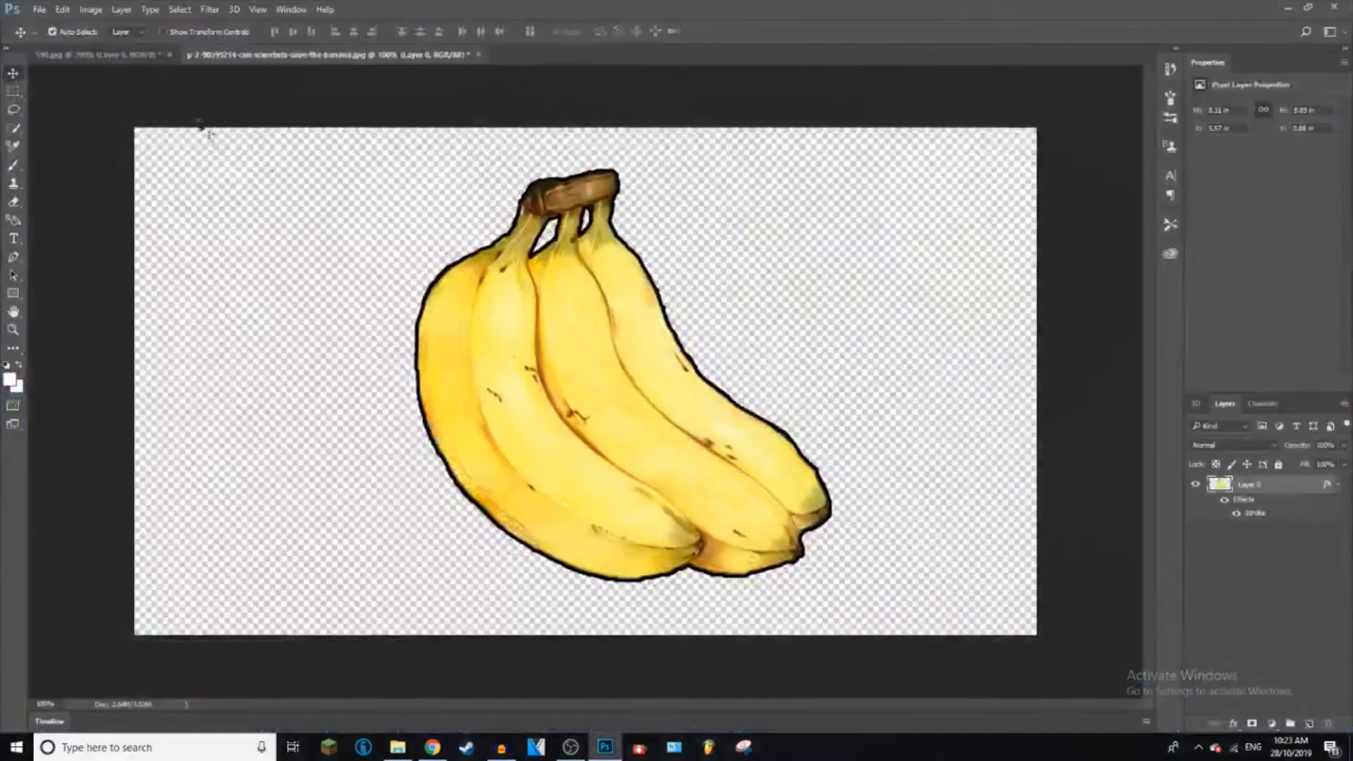
click(123, 54)
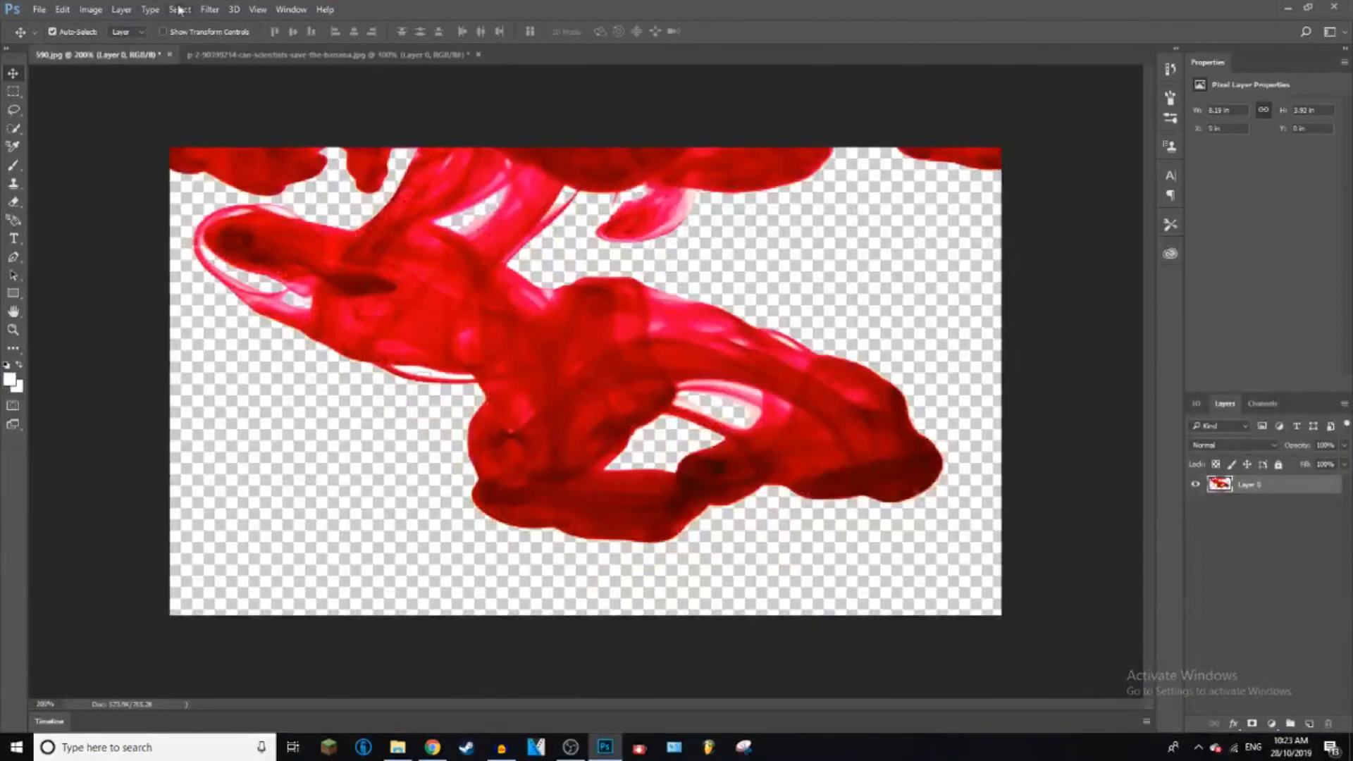